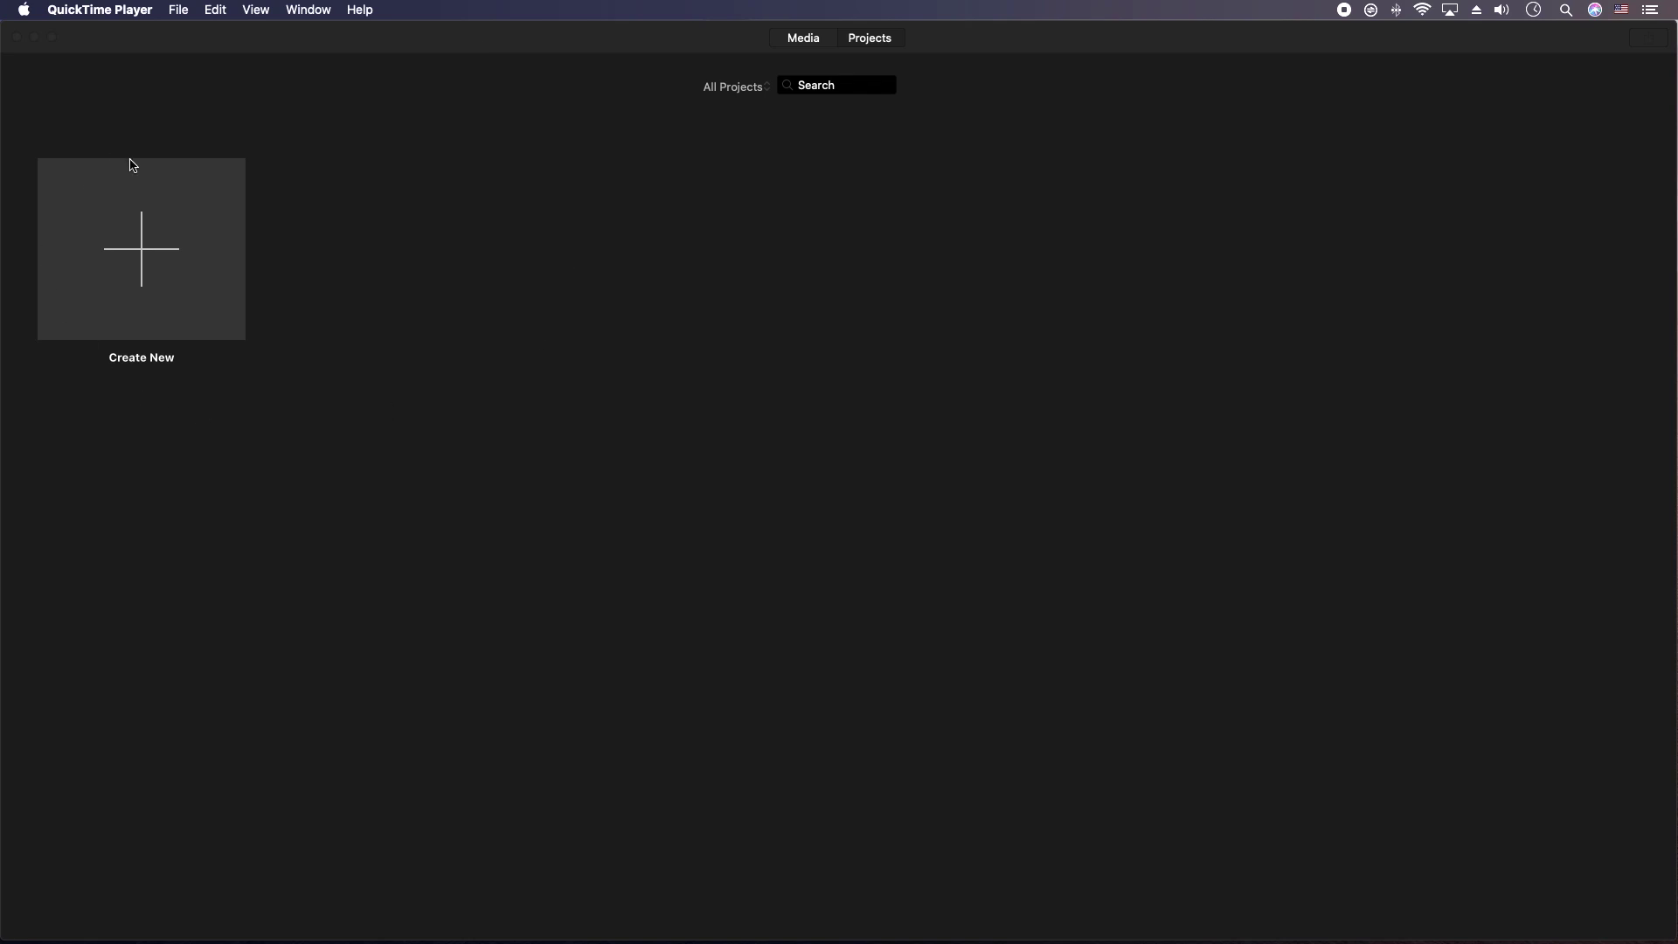
Create a new movie project
{"action": "left_click", "coordinate": [128, 257]}
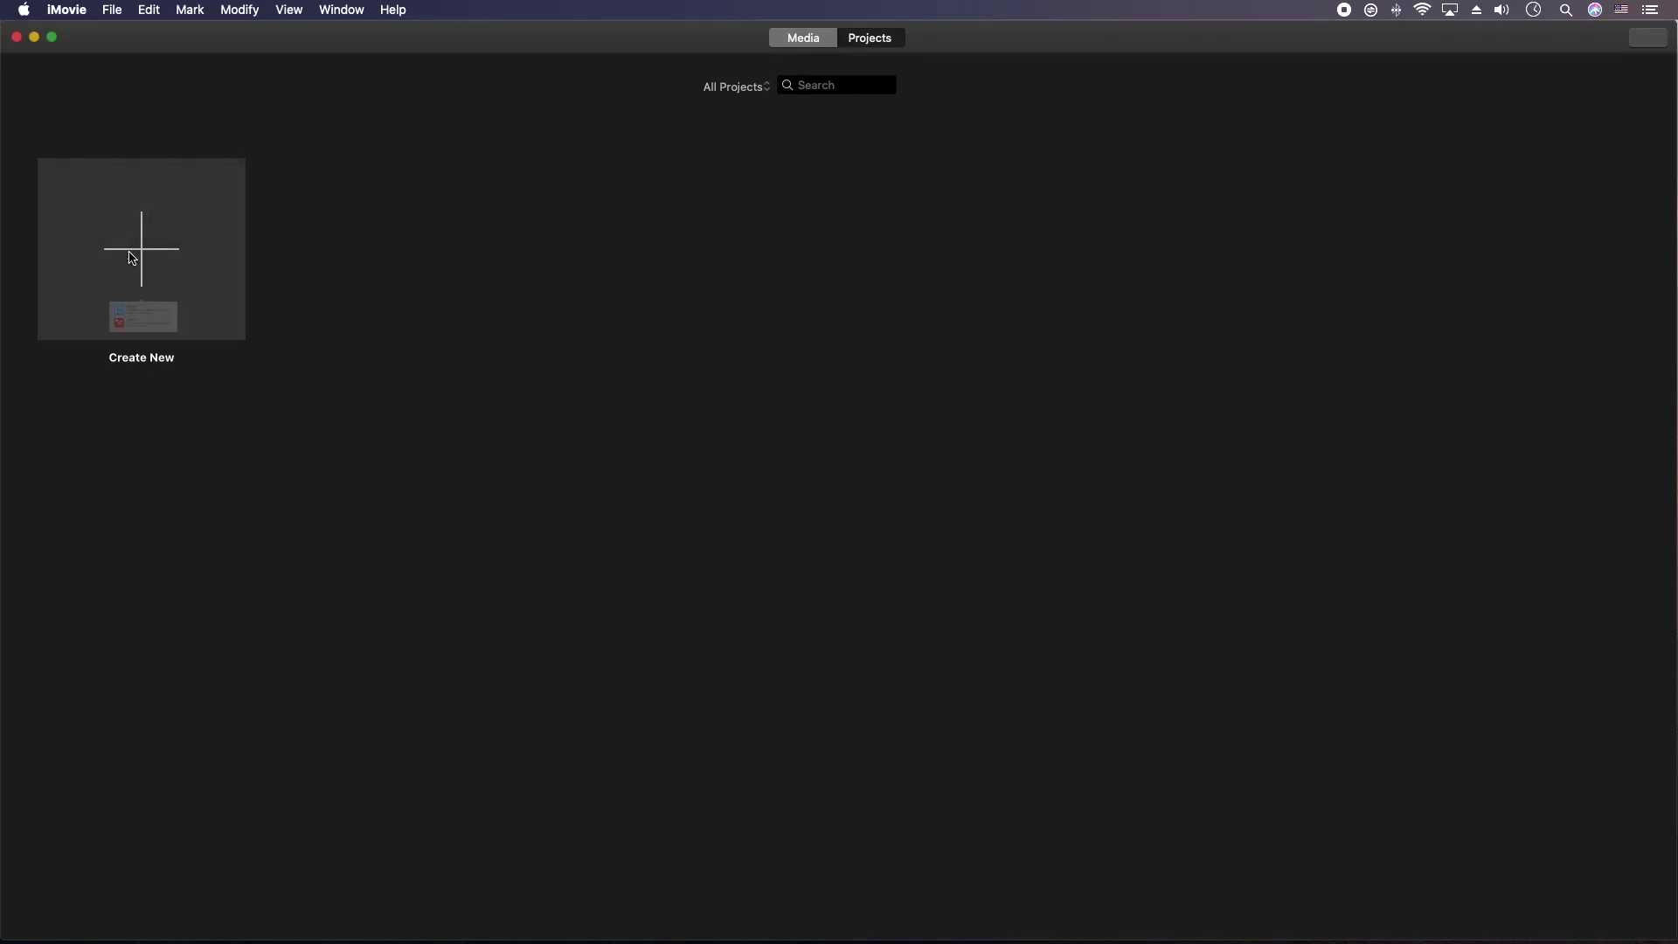
{"action": "left_click", "coordinate": [161, 346]}
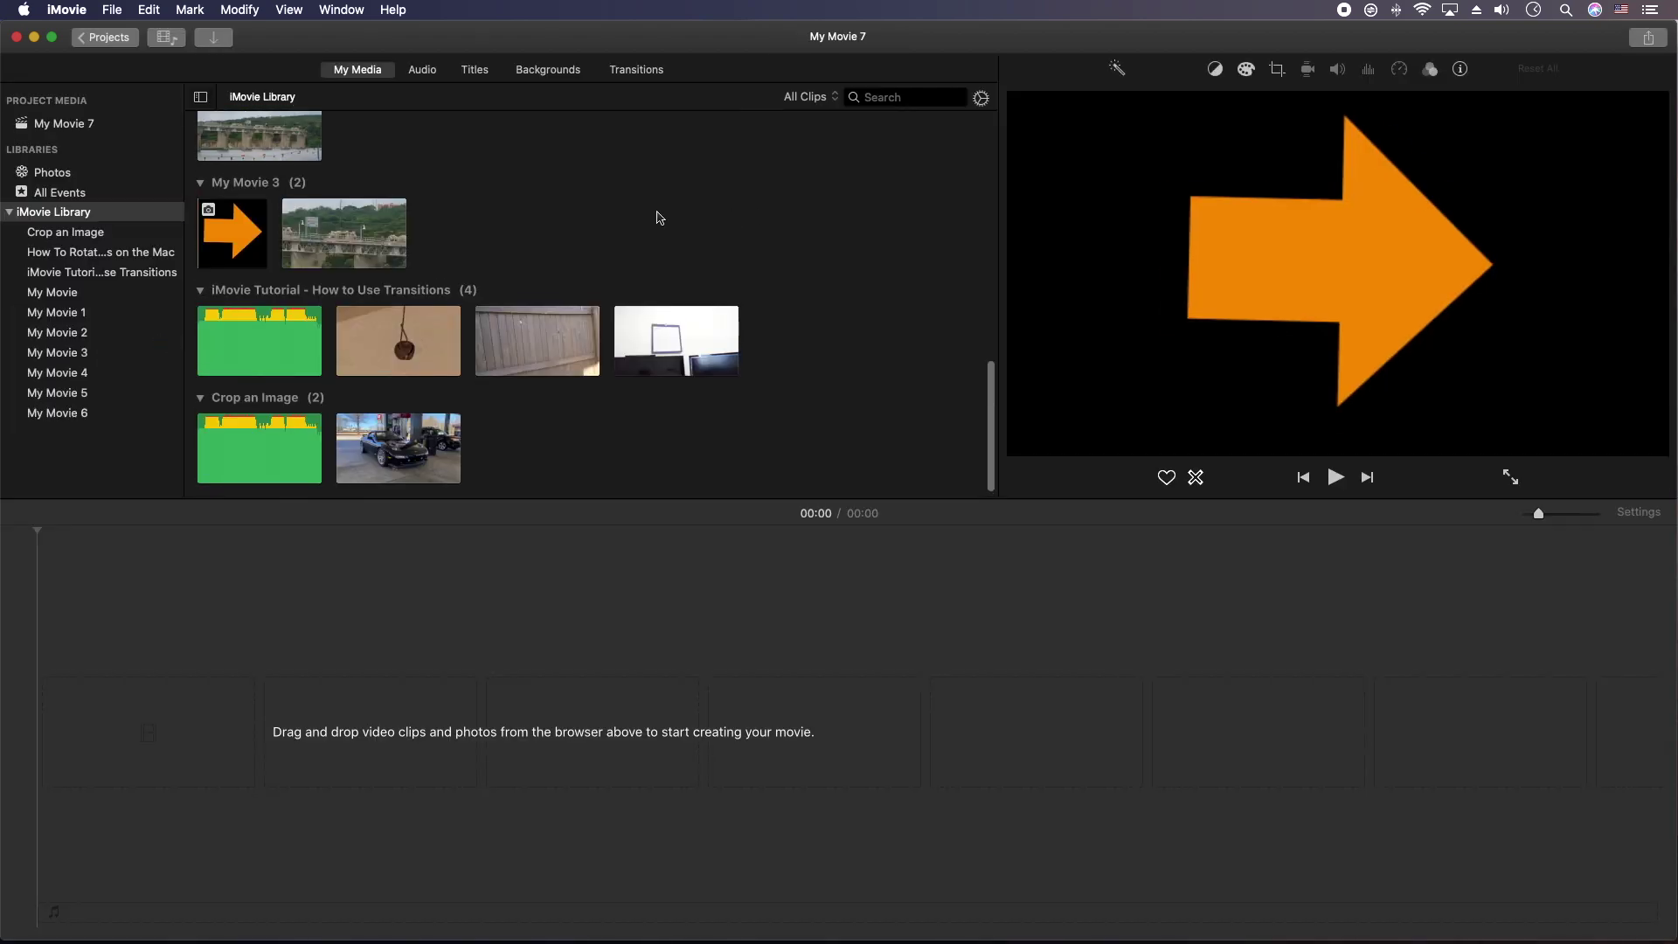
Add the 2.2-minute bridge video from My Movie 3 to the timeline and mute its audio
{"action": "left_click", "coordinate": [372, 227]}
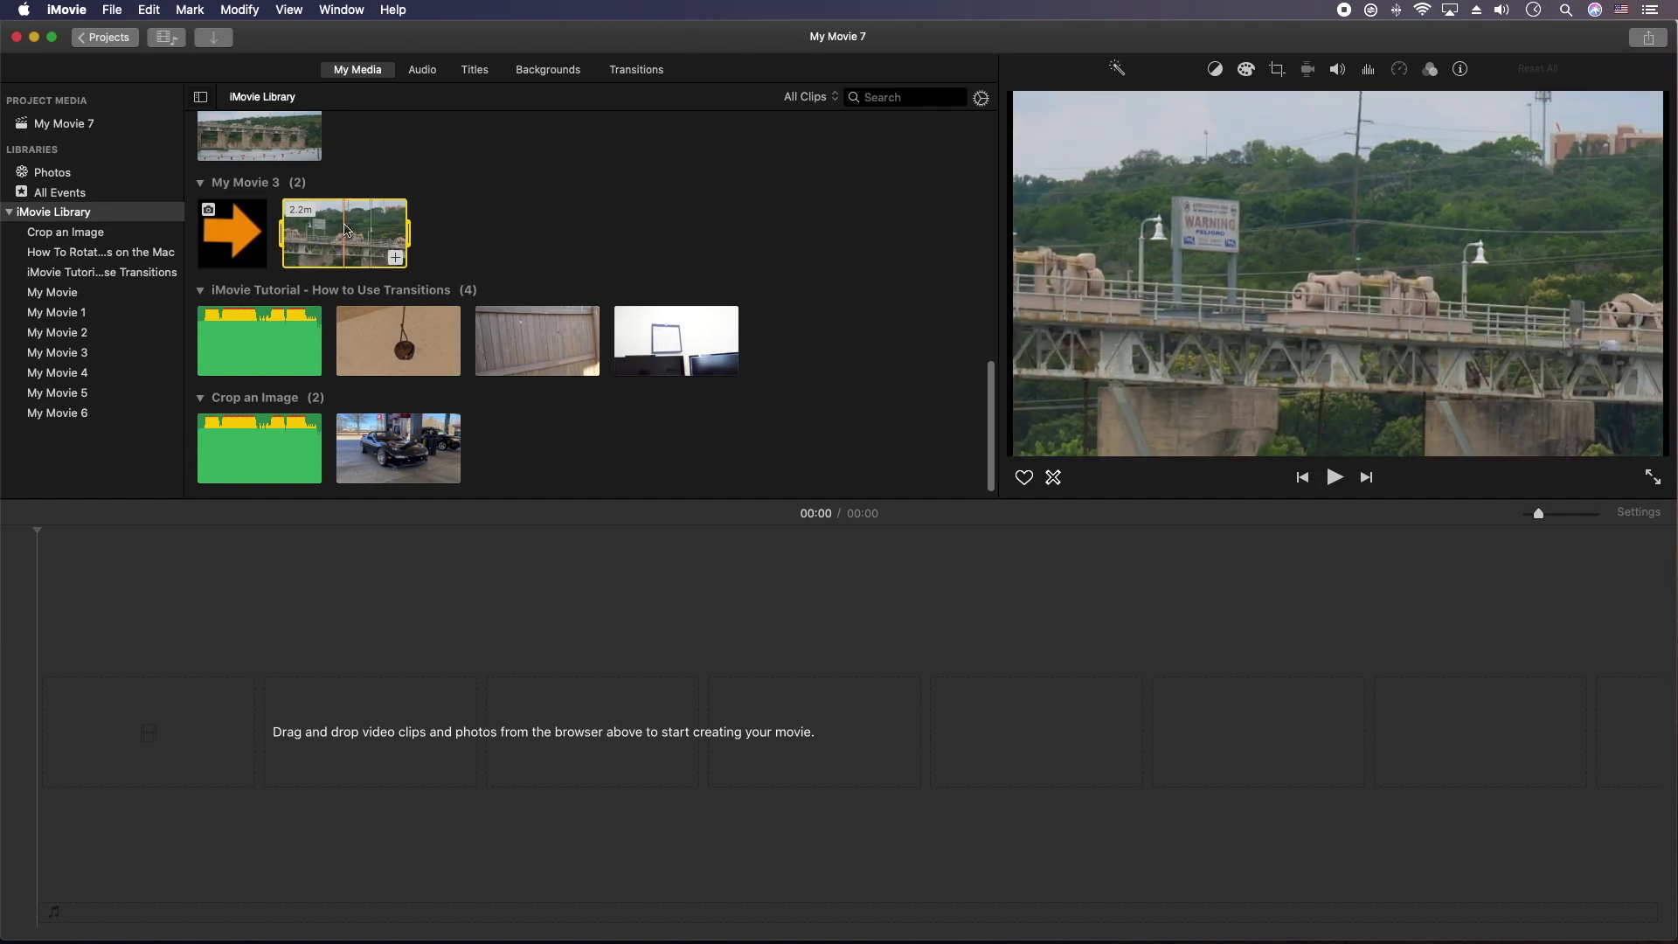
{"action": "left_click_drag", "start_coordinate": [346, 230], "coordinate": [165, 700]}
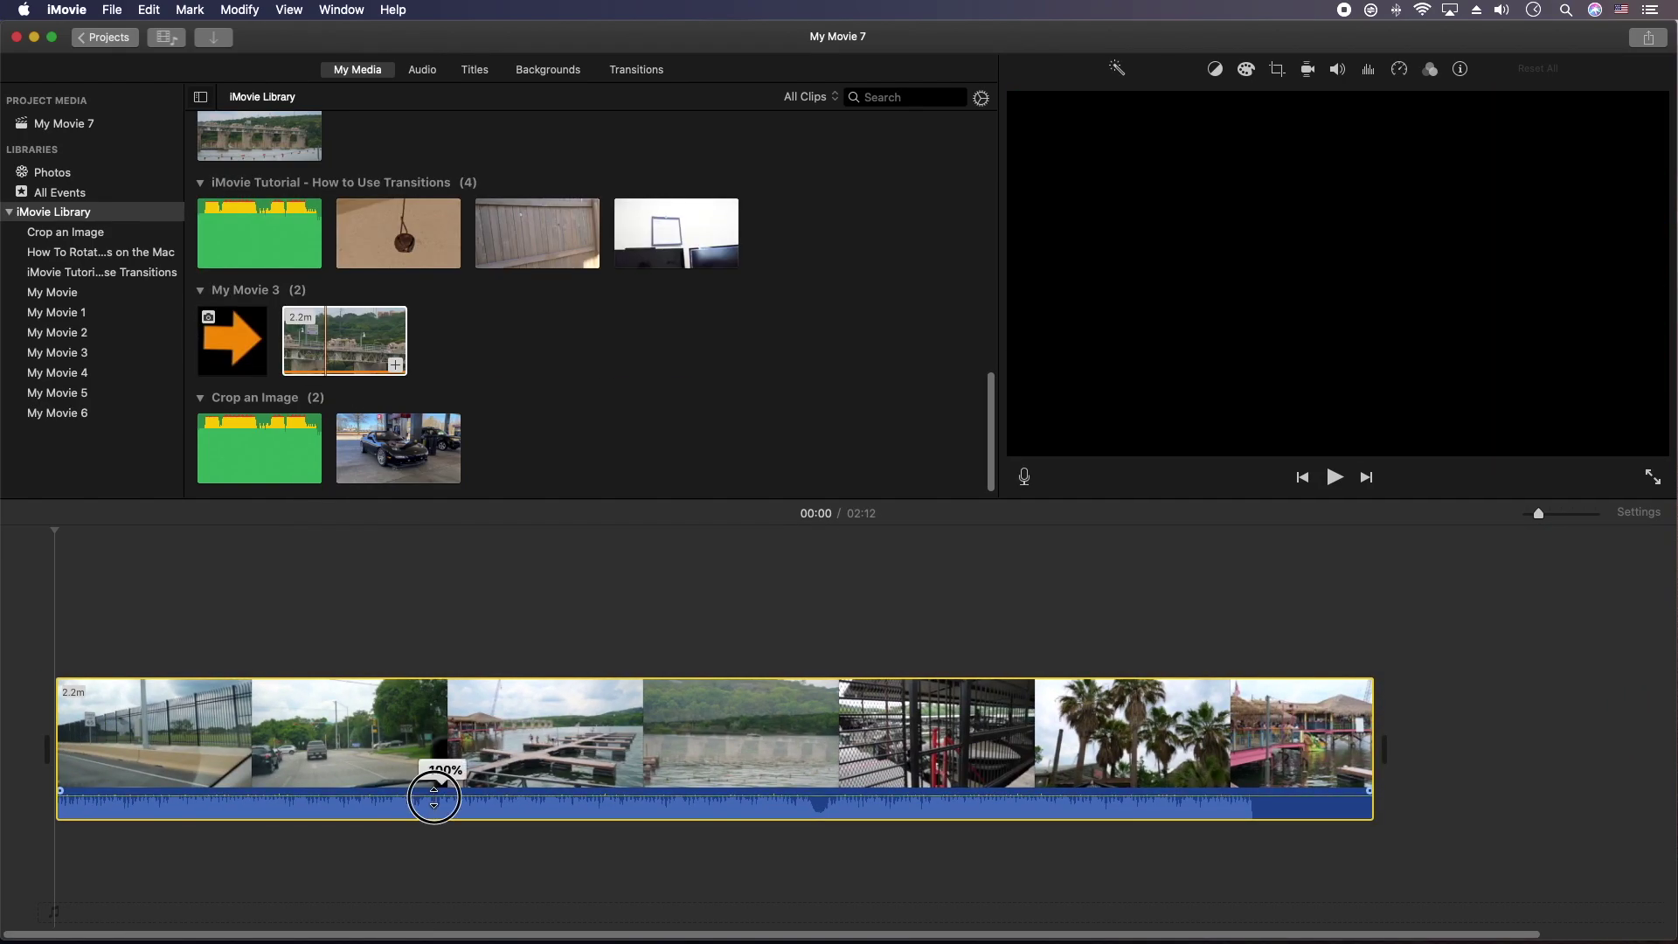
{"action": "left_click_drag", "start_coordinate": [435, 798], "coordinate": [431, 918]}
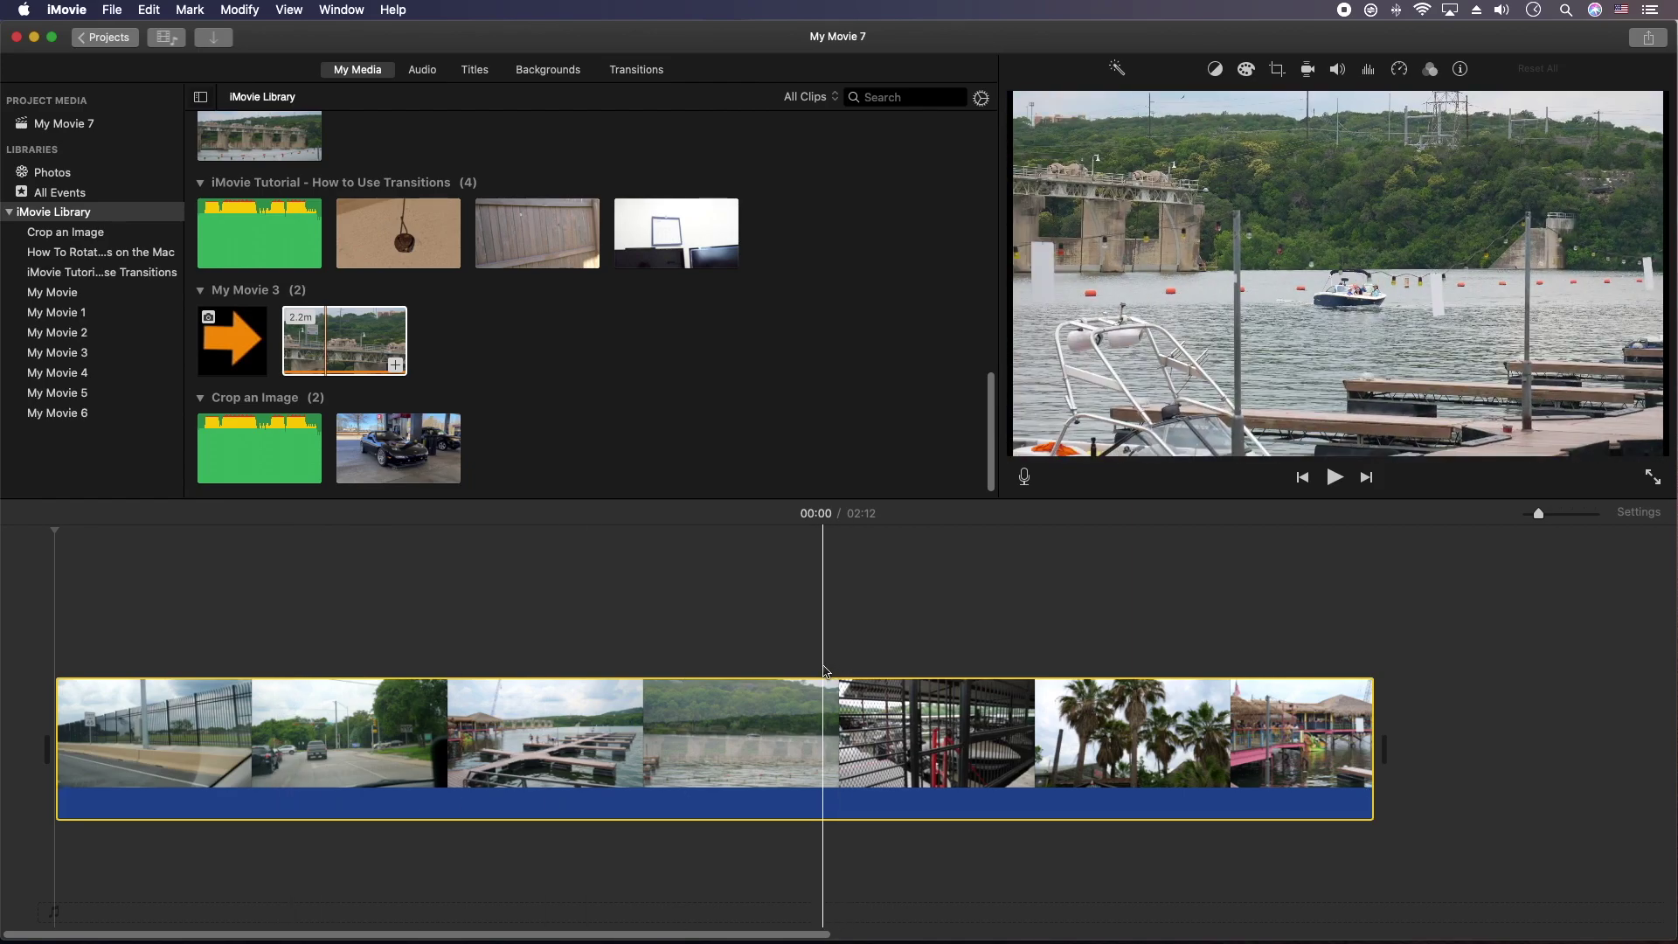
Split the timeline video at four points to make five clips, with the first cut at 00:16 and the last at 01:42
{"action": "left_click", "coordinate": [223, 725]}
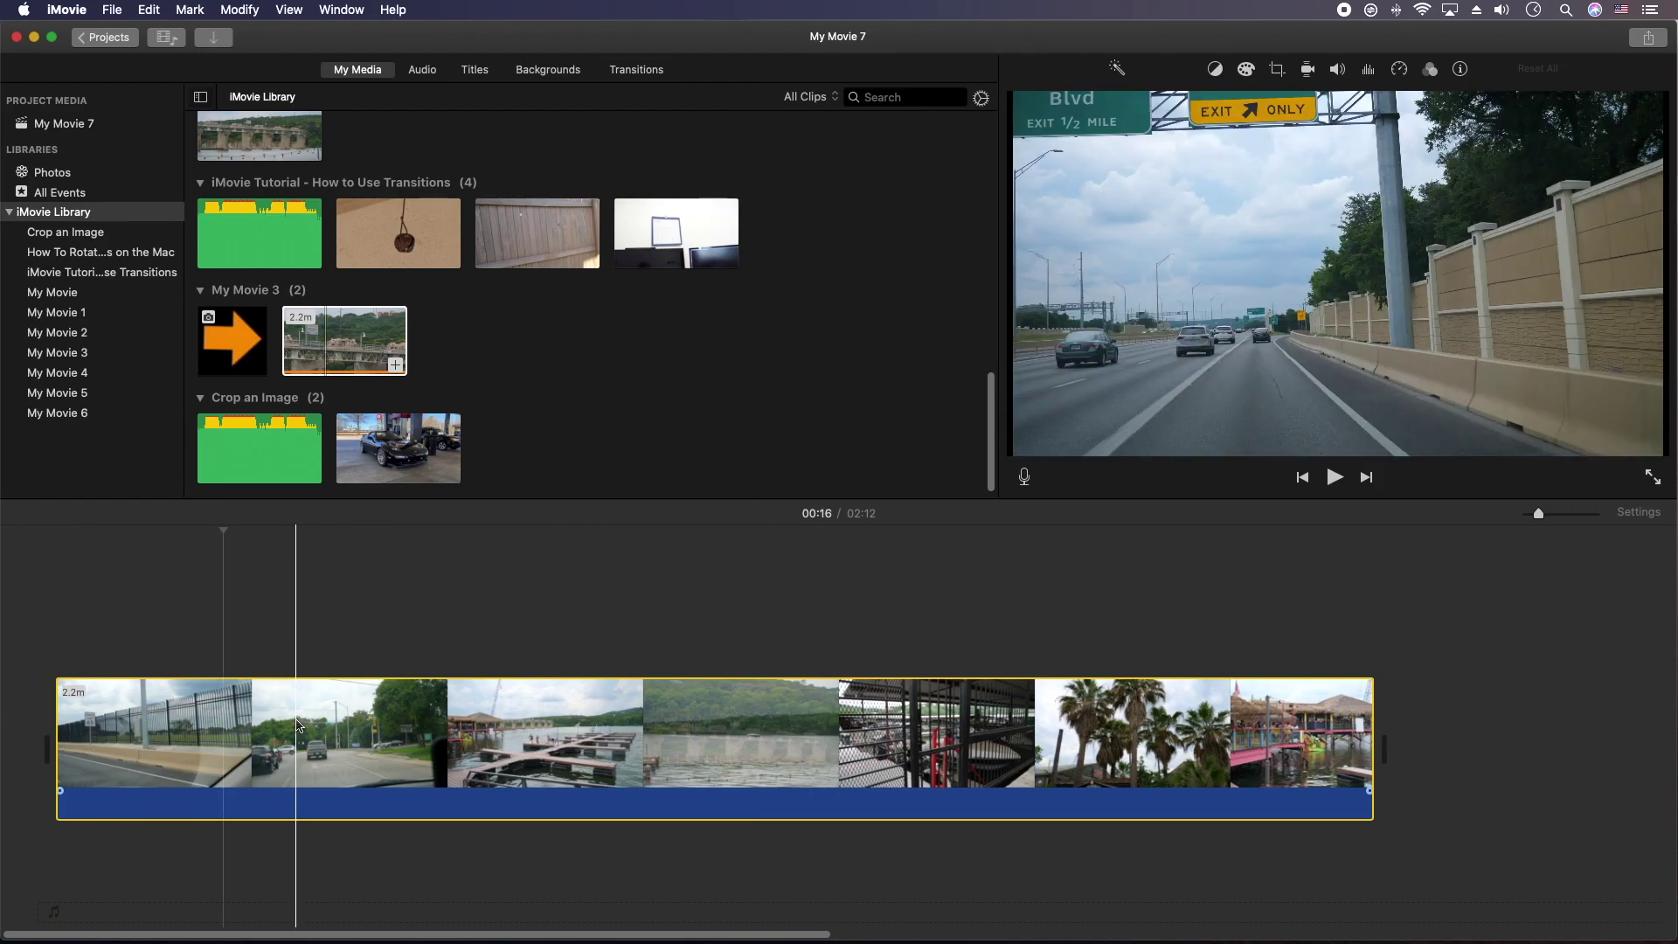
{"action": "right_click", "coordinate": [298, 725]}
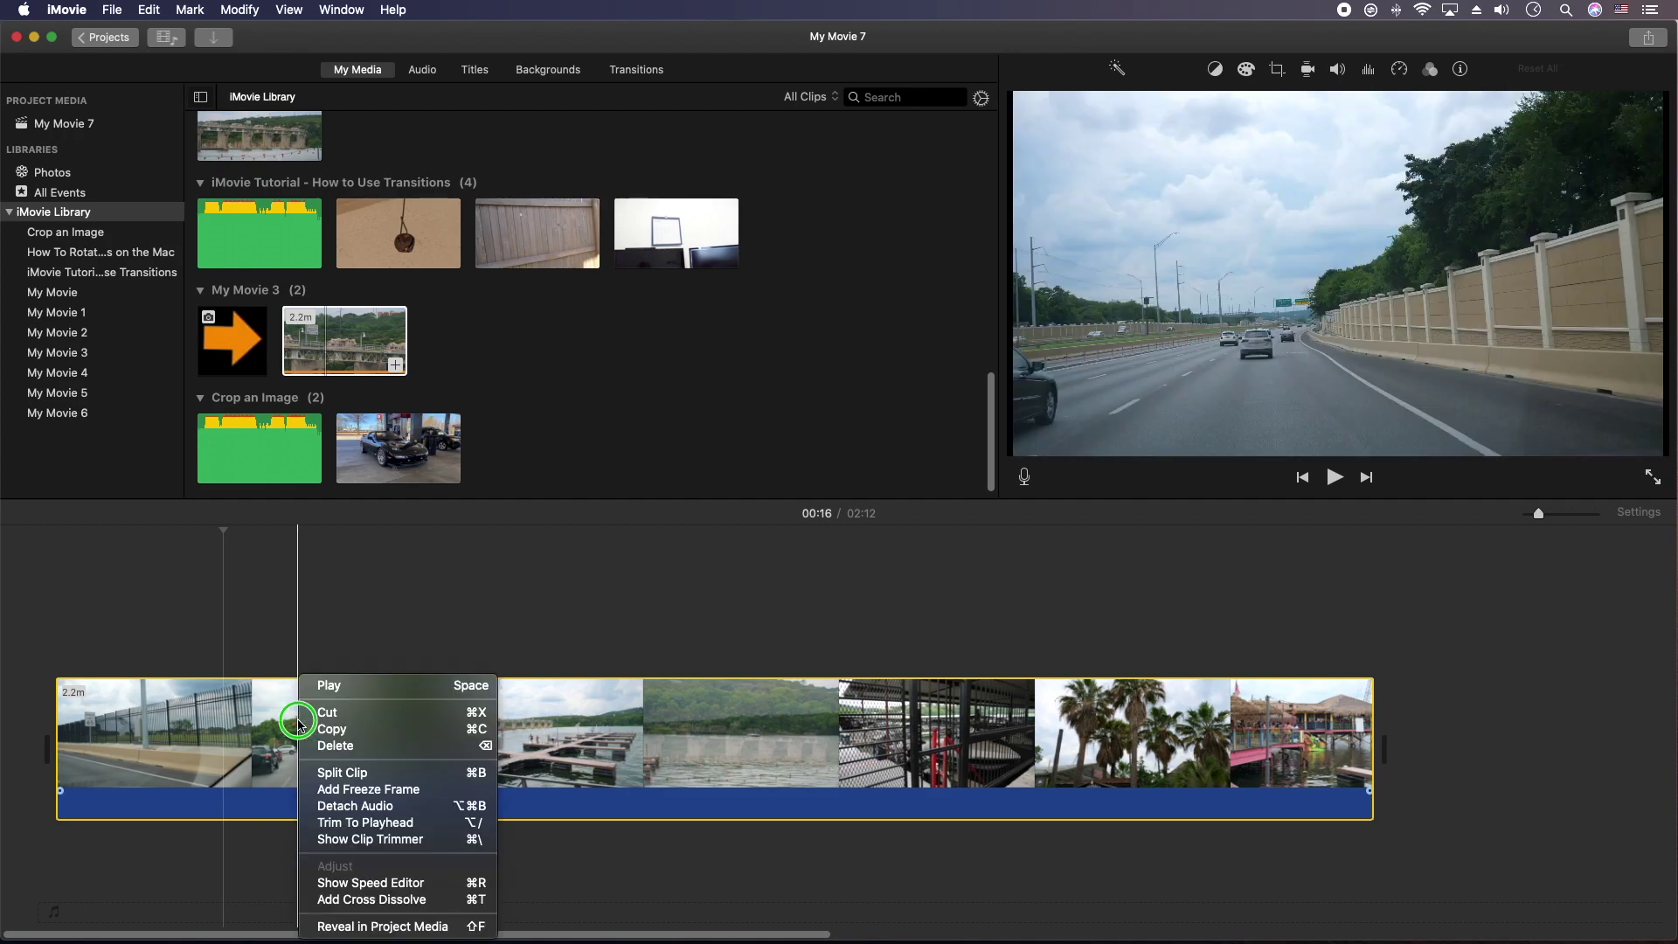
{"action": "left_click", "coordinate": [317, 772]}
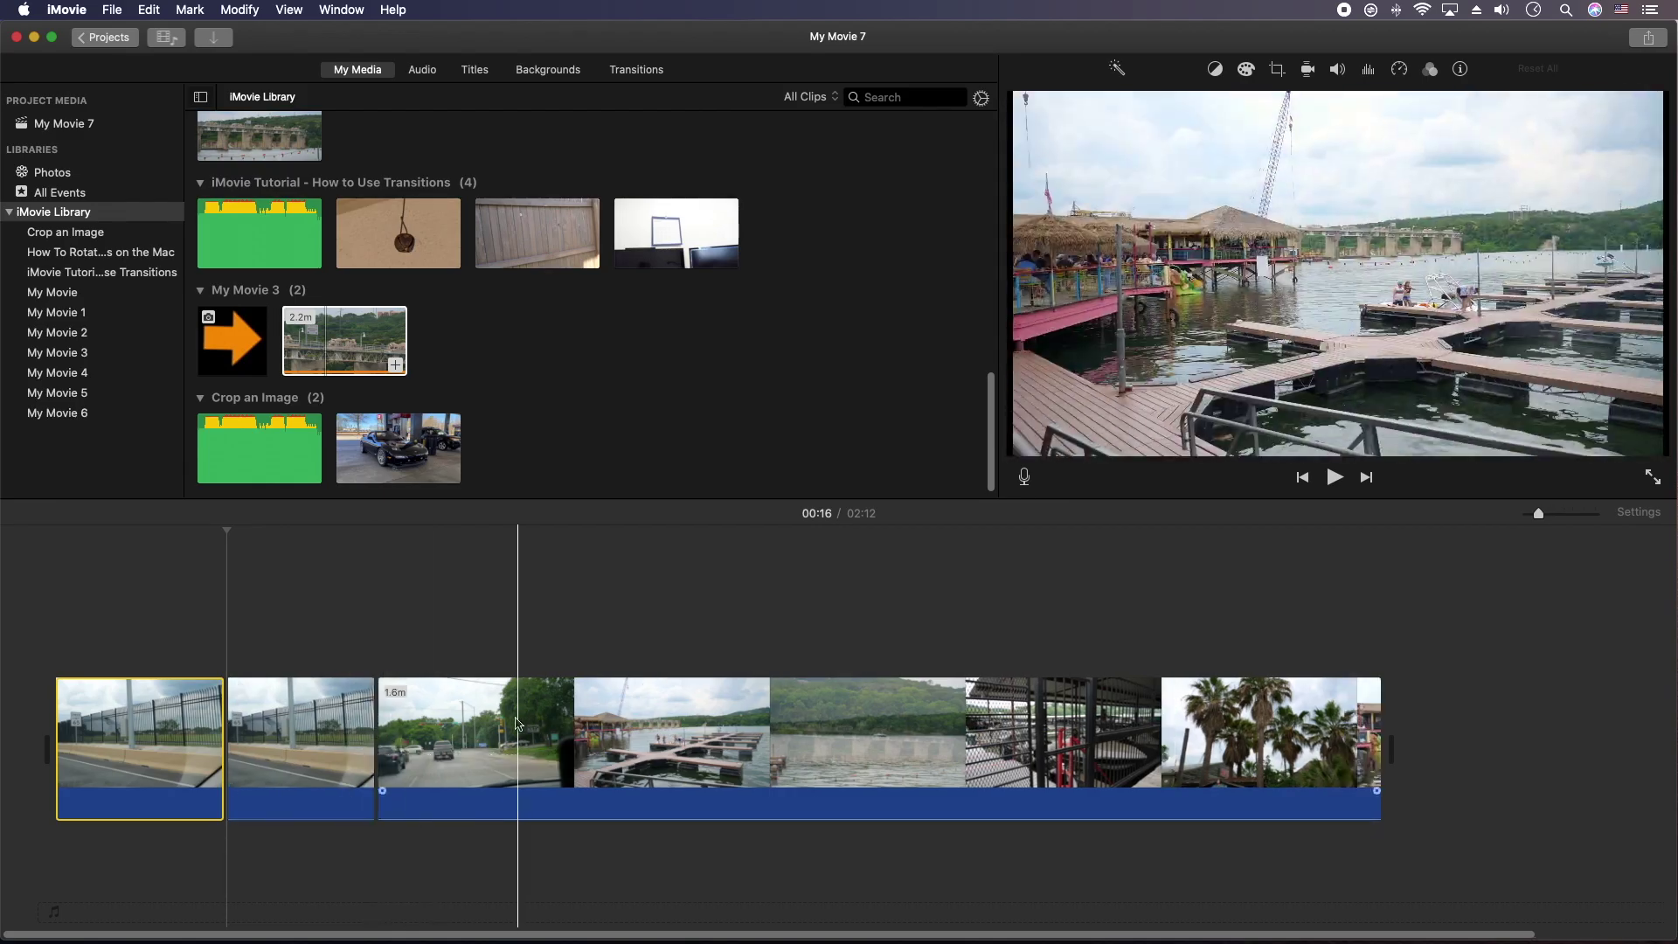
{"action": "key", "text": "super+b"}
{"action": "key", "text": "super+b"}
{"action": "right_click", "coordinate": [1083, 711]}
{"action": "left_click", "coordinate": [1083, 712]}
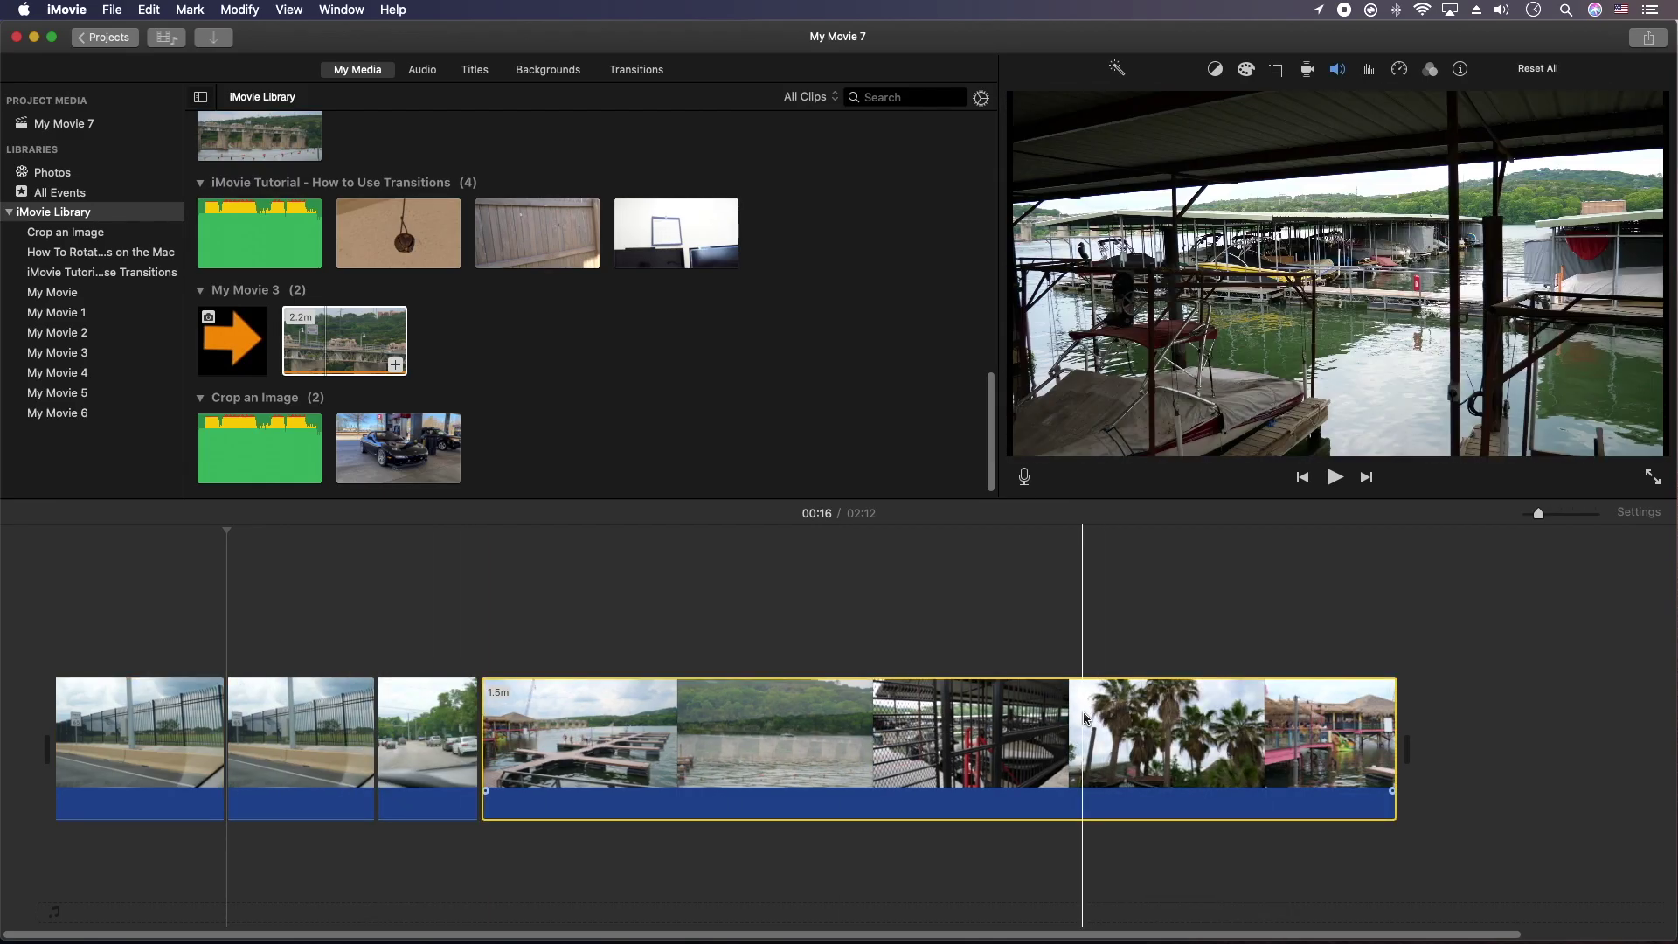
{"action": "key", "text": "super+b"}
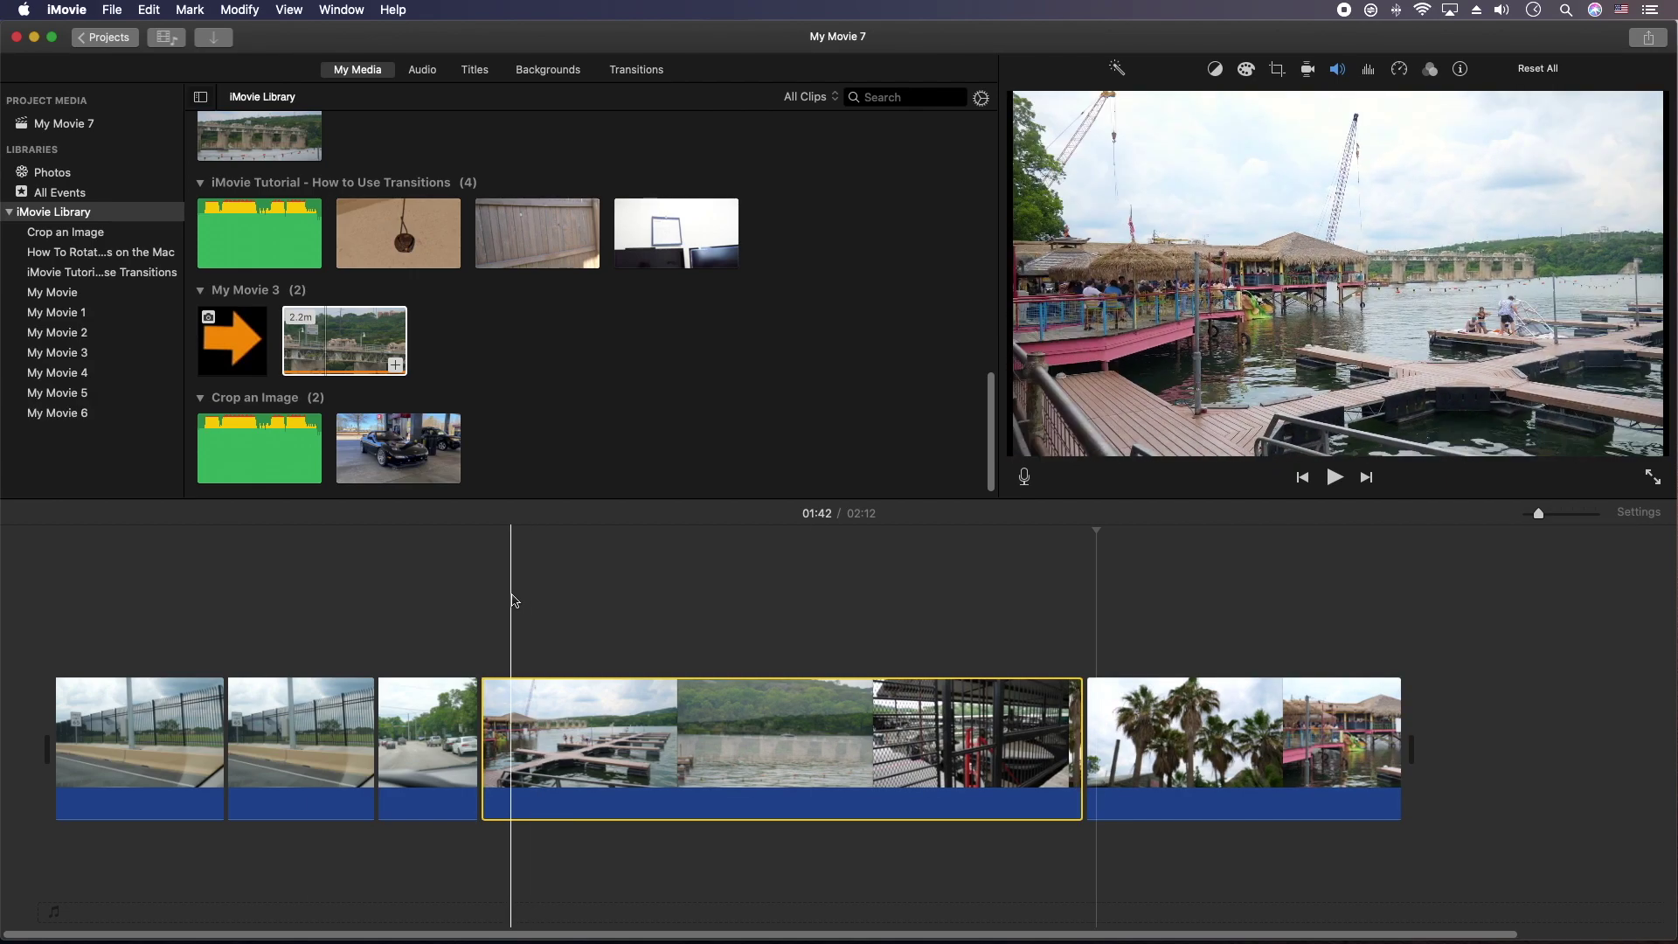
Add a Mosaic transition at the movie's start, Swap between the first two clips and Spin In between the second and third
{"action": "left_click", "coordinate": [637, 73]}
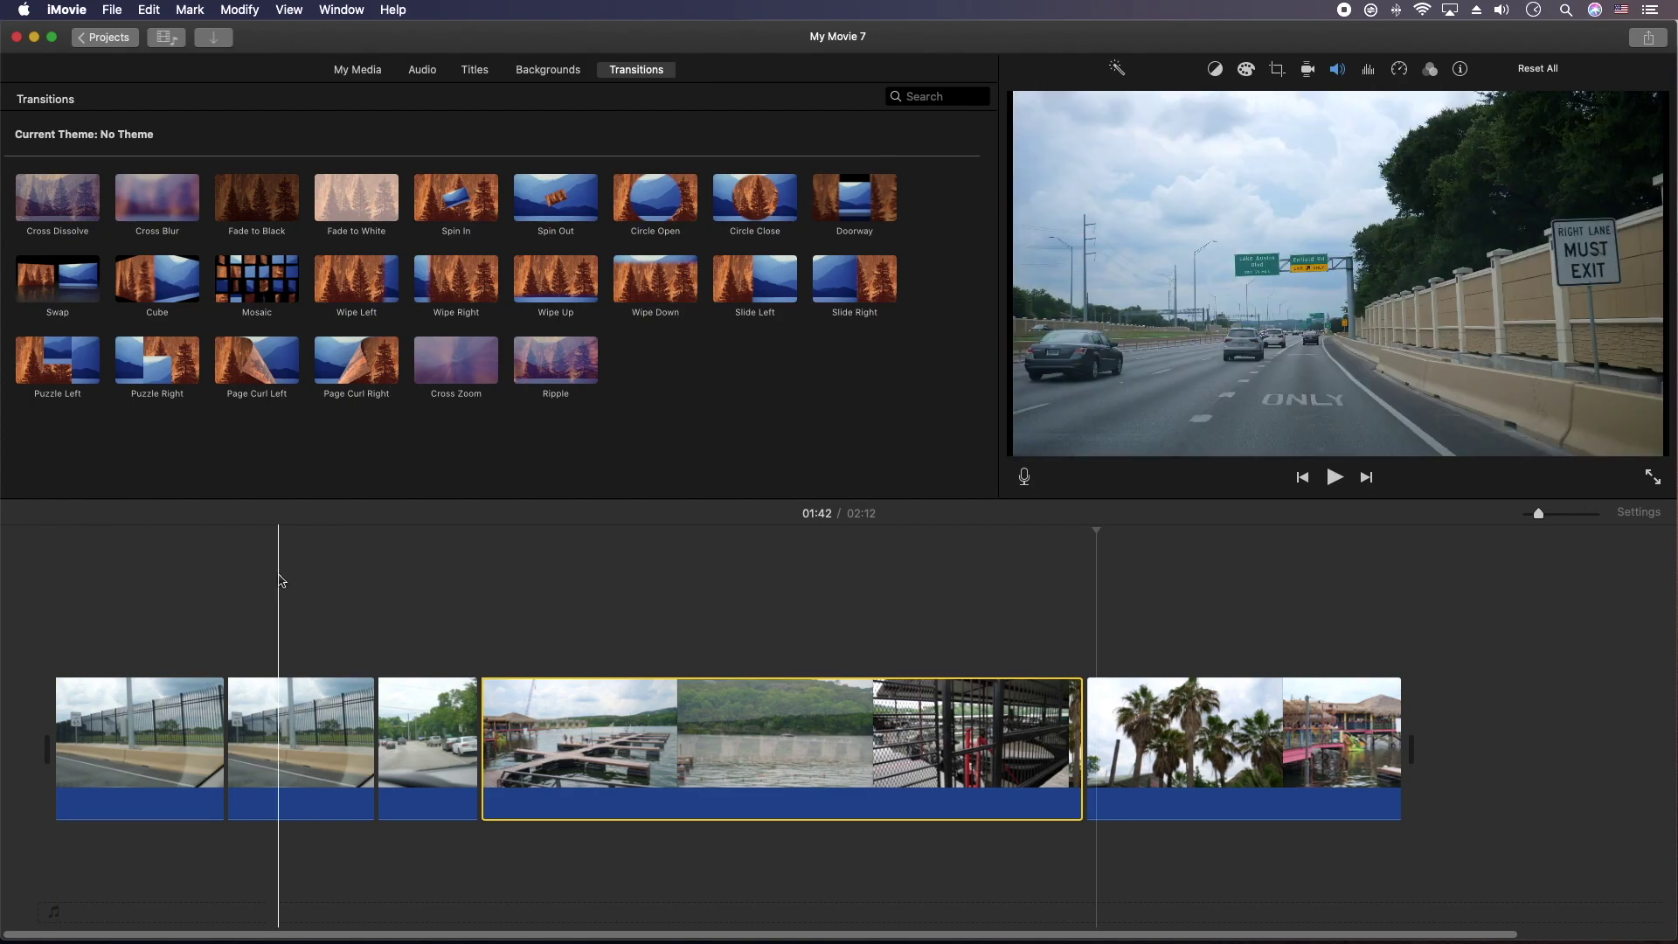
{"action": "left_click_drag", "start_coordinate": [275, 286], "coordinate": [46, 753]}
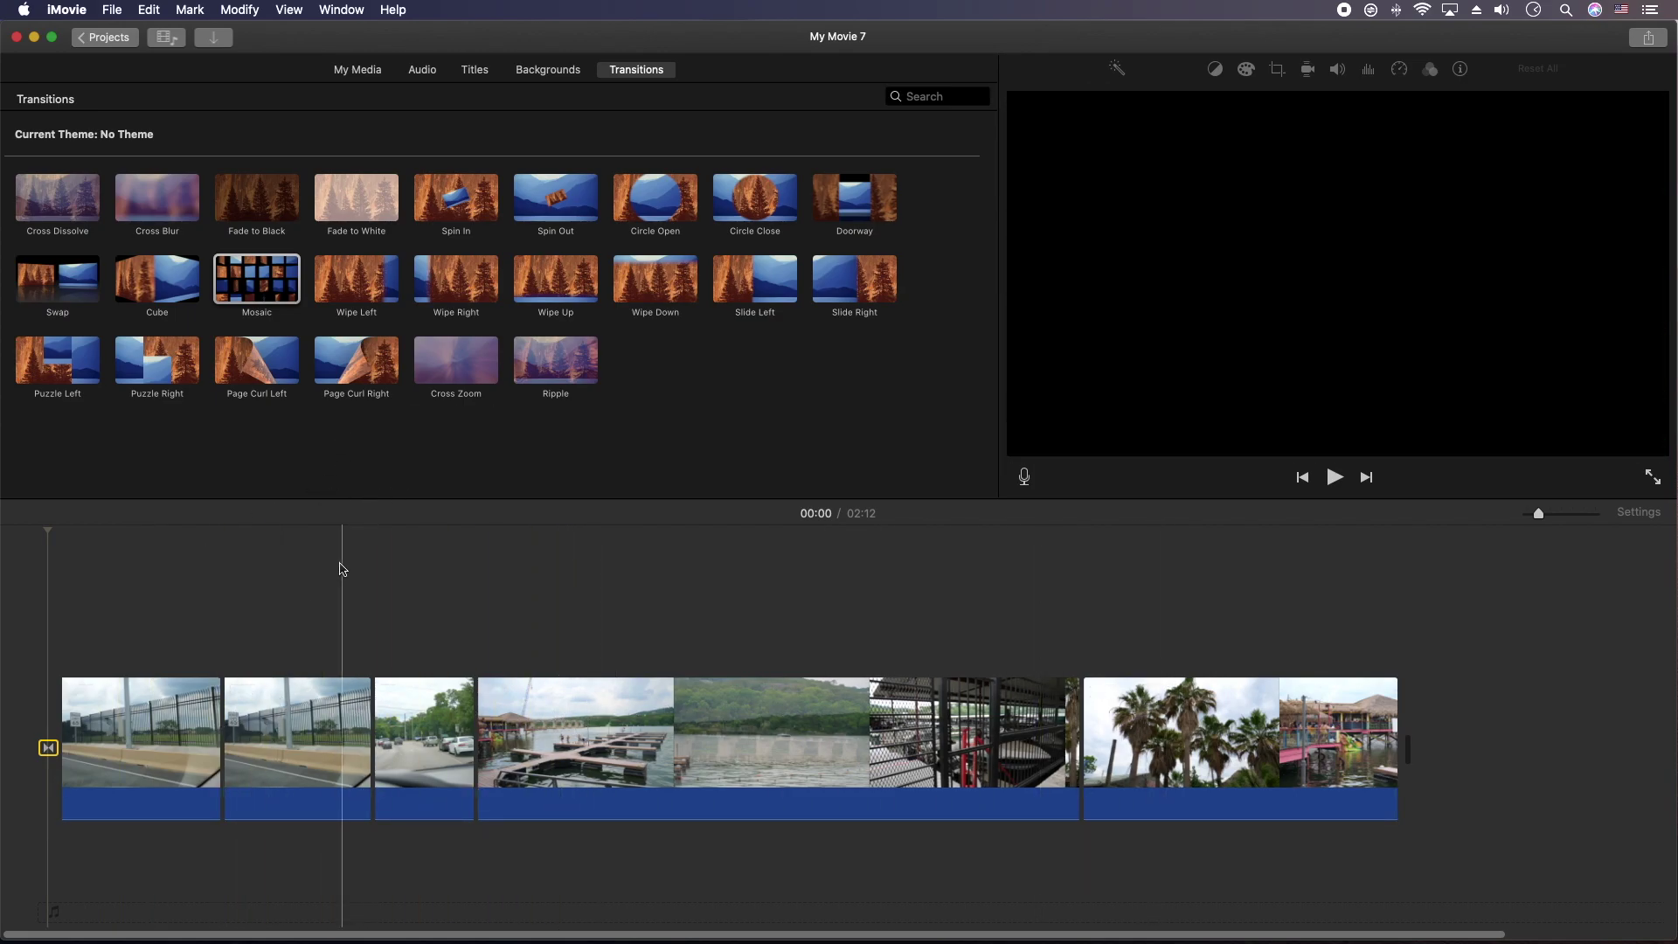
{"action": "left_click", "coordinate": [64, 302]}
{"action": "left_click_drag", "start_coordinate": [63, 275], "coordinate": [225, 717]}
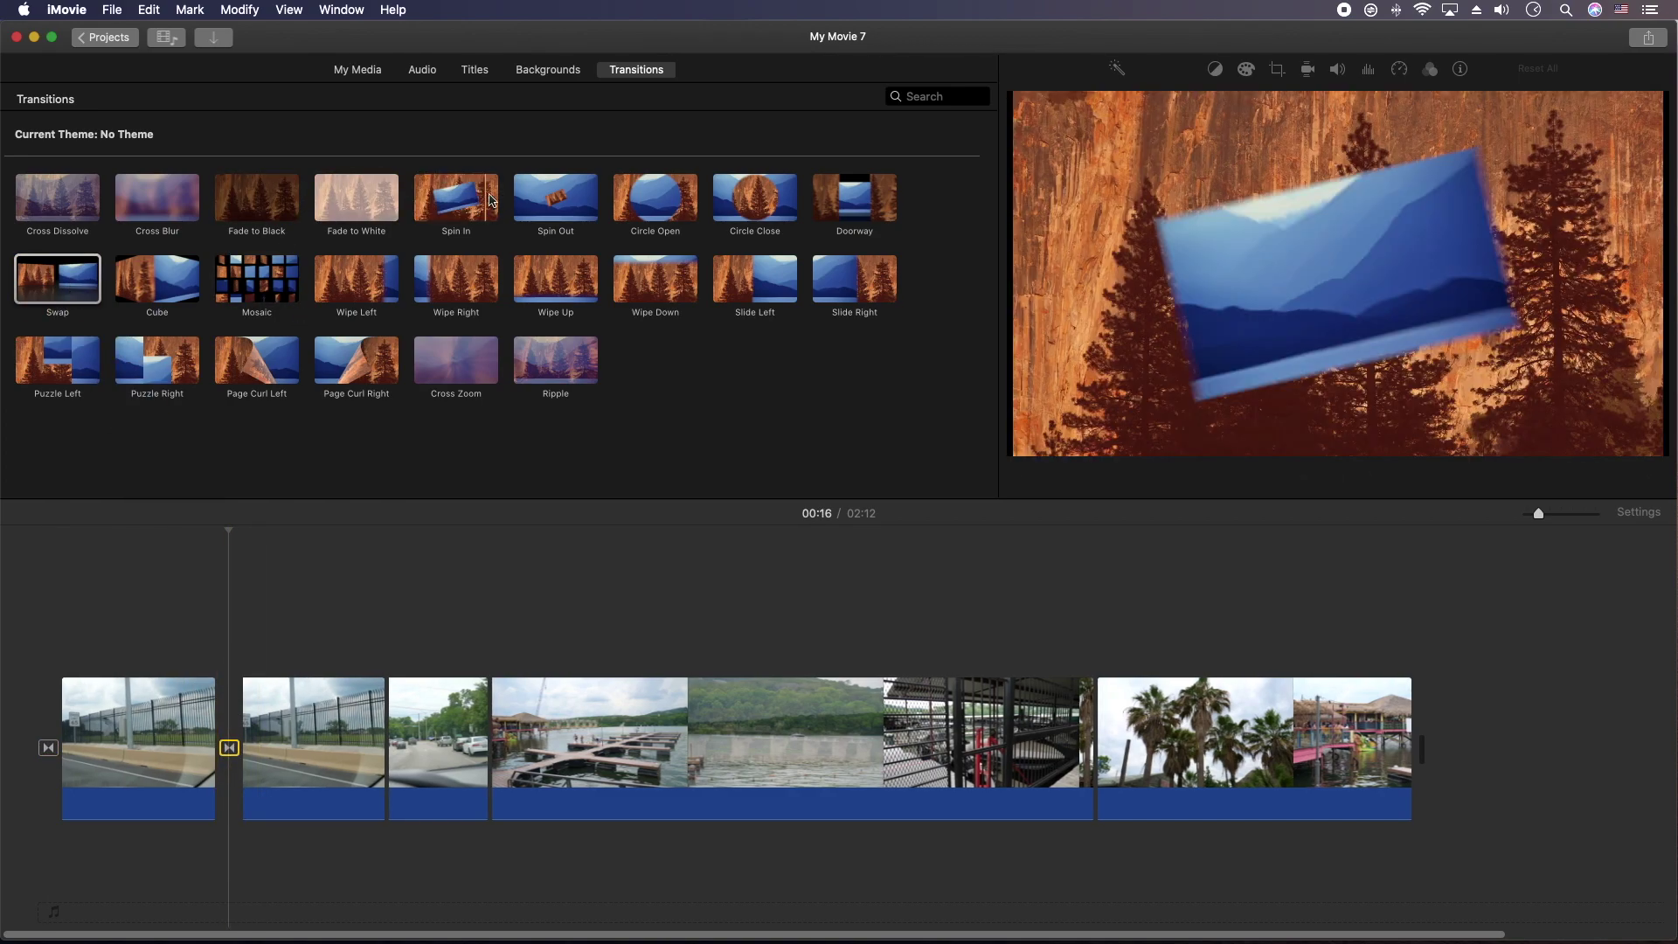
{"action": "left_click", "coordinate": [443, 196]}
{"action": "left_click_drag", "start_coordinate": [443, 196], "coordinate": [392, 710]}
Add a Doorway transition before the fourth clip, Cross Dissolve before the fifth and Fade to Black at the movie's end
{"action": "left_click_drag", "start_coordinate": [854, 196], "coordinate": [520, 750]}
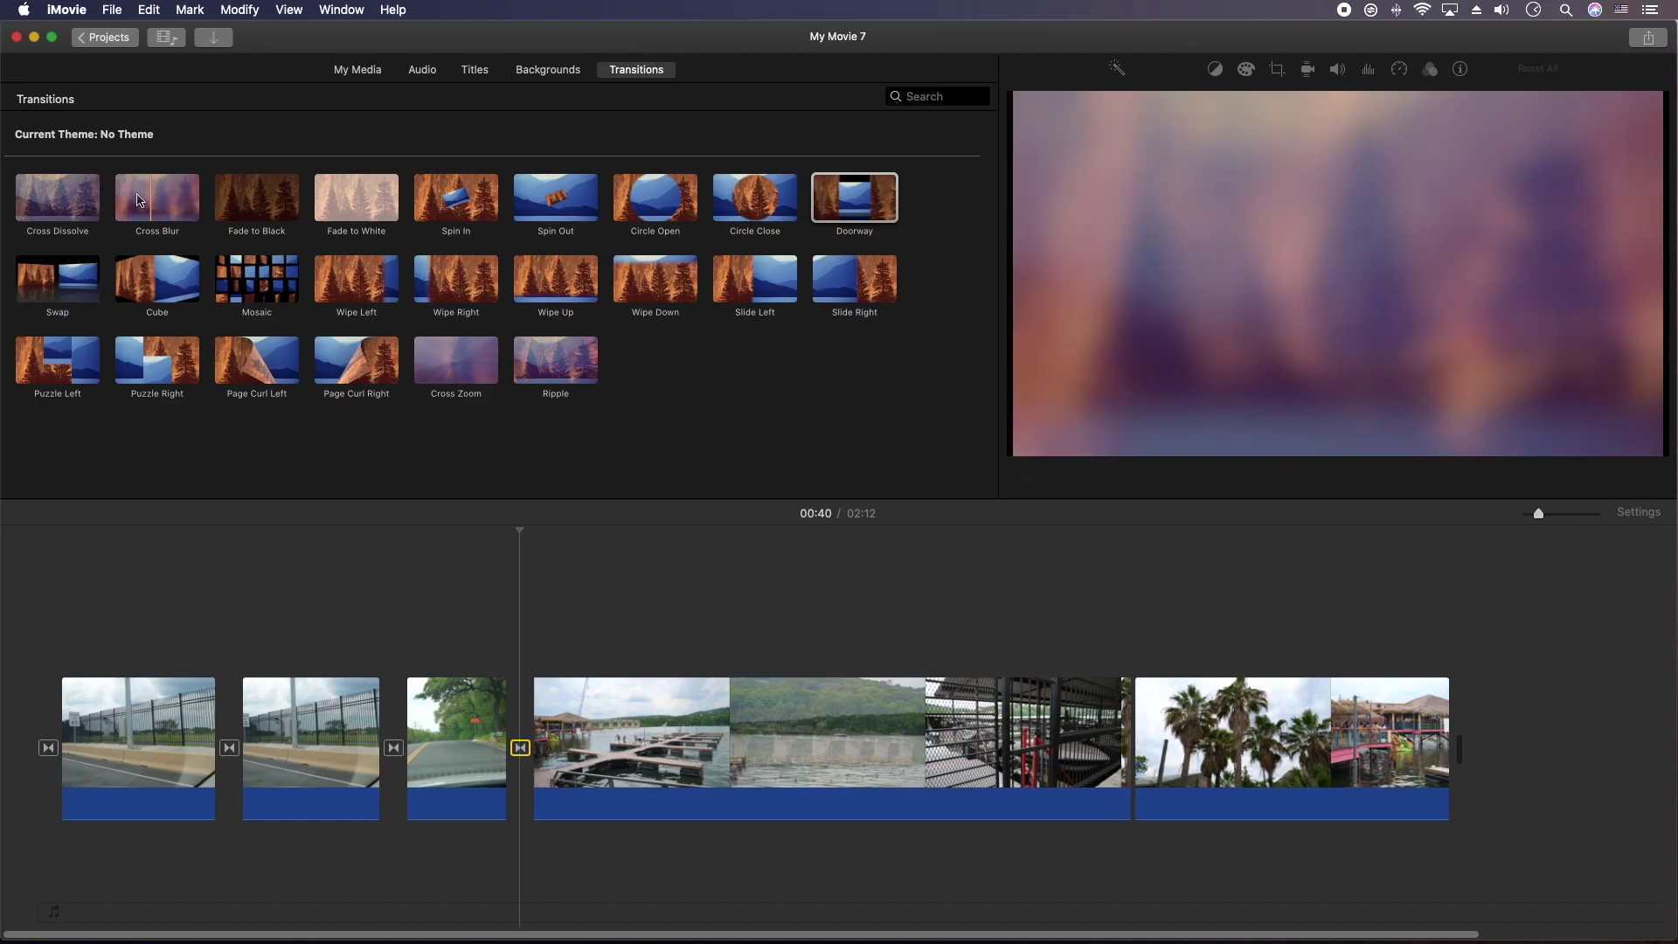
{"action": "left_click_drag", "start_coordinate": [73, 200], "coordinate": [1138, 749]}
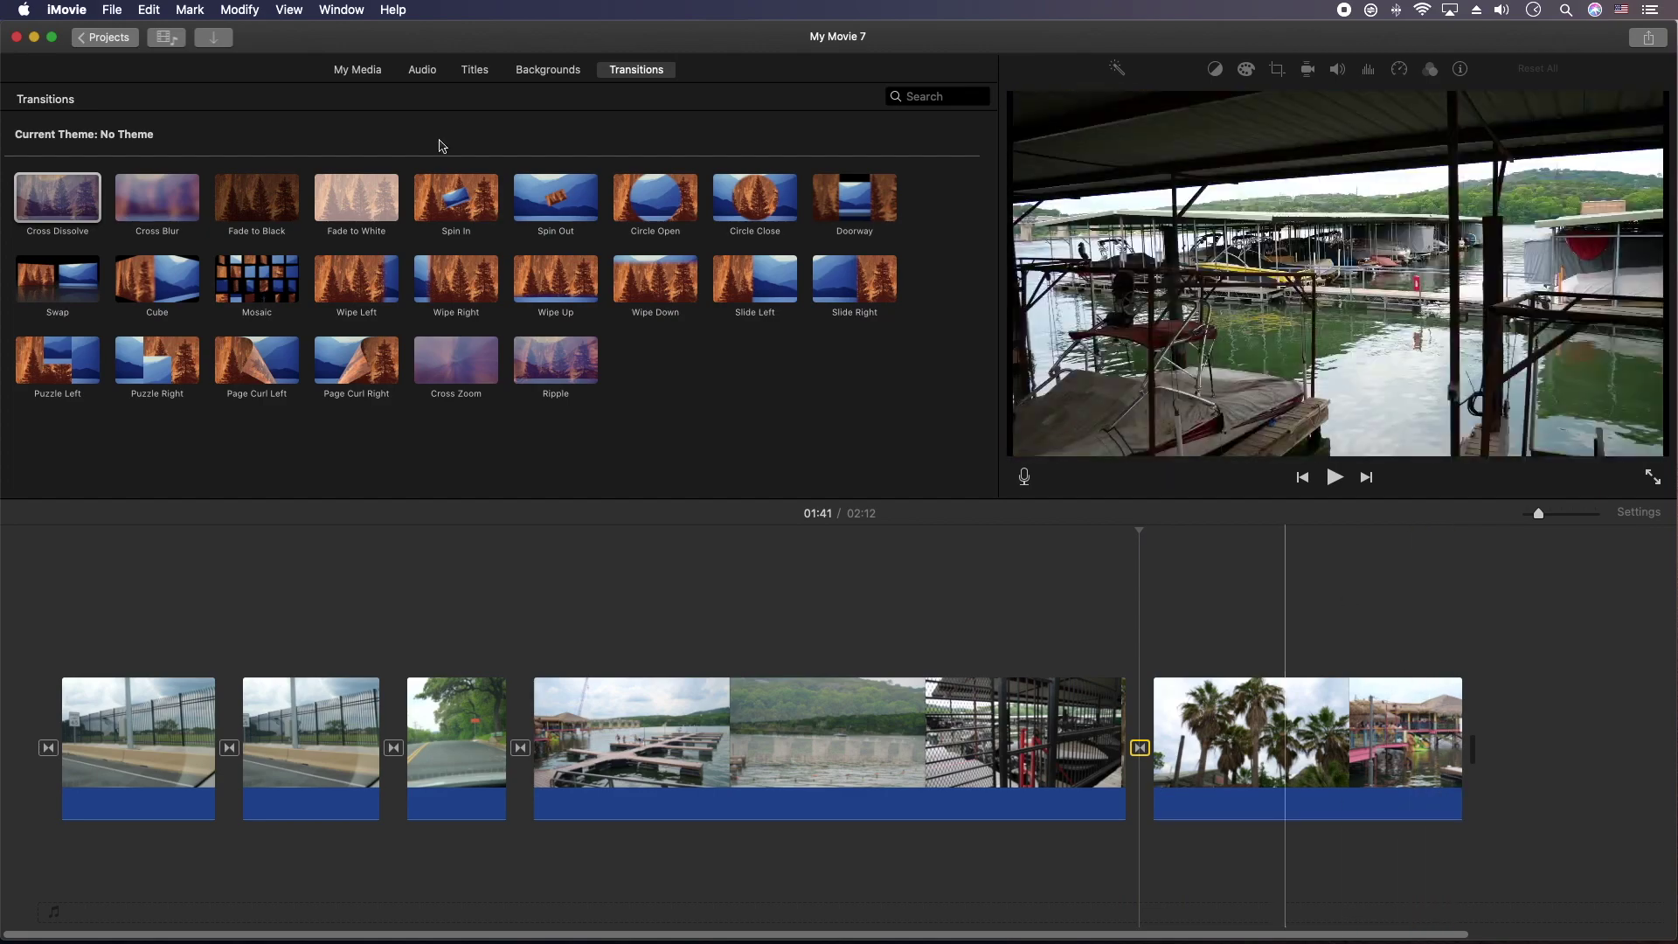
{"action": "left_click_drag", "start_coordinate": [255, 206], "coordinate": [1473, 747]}
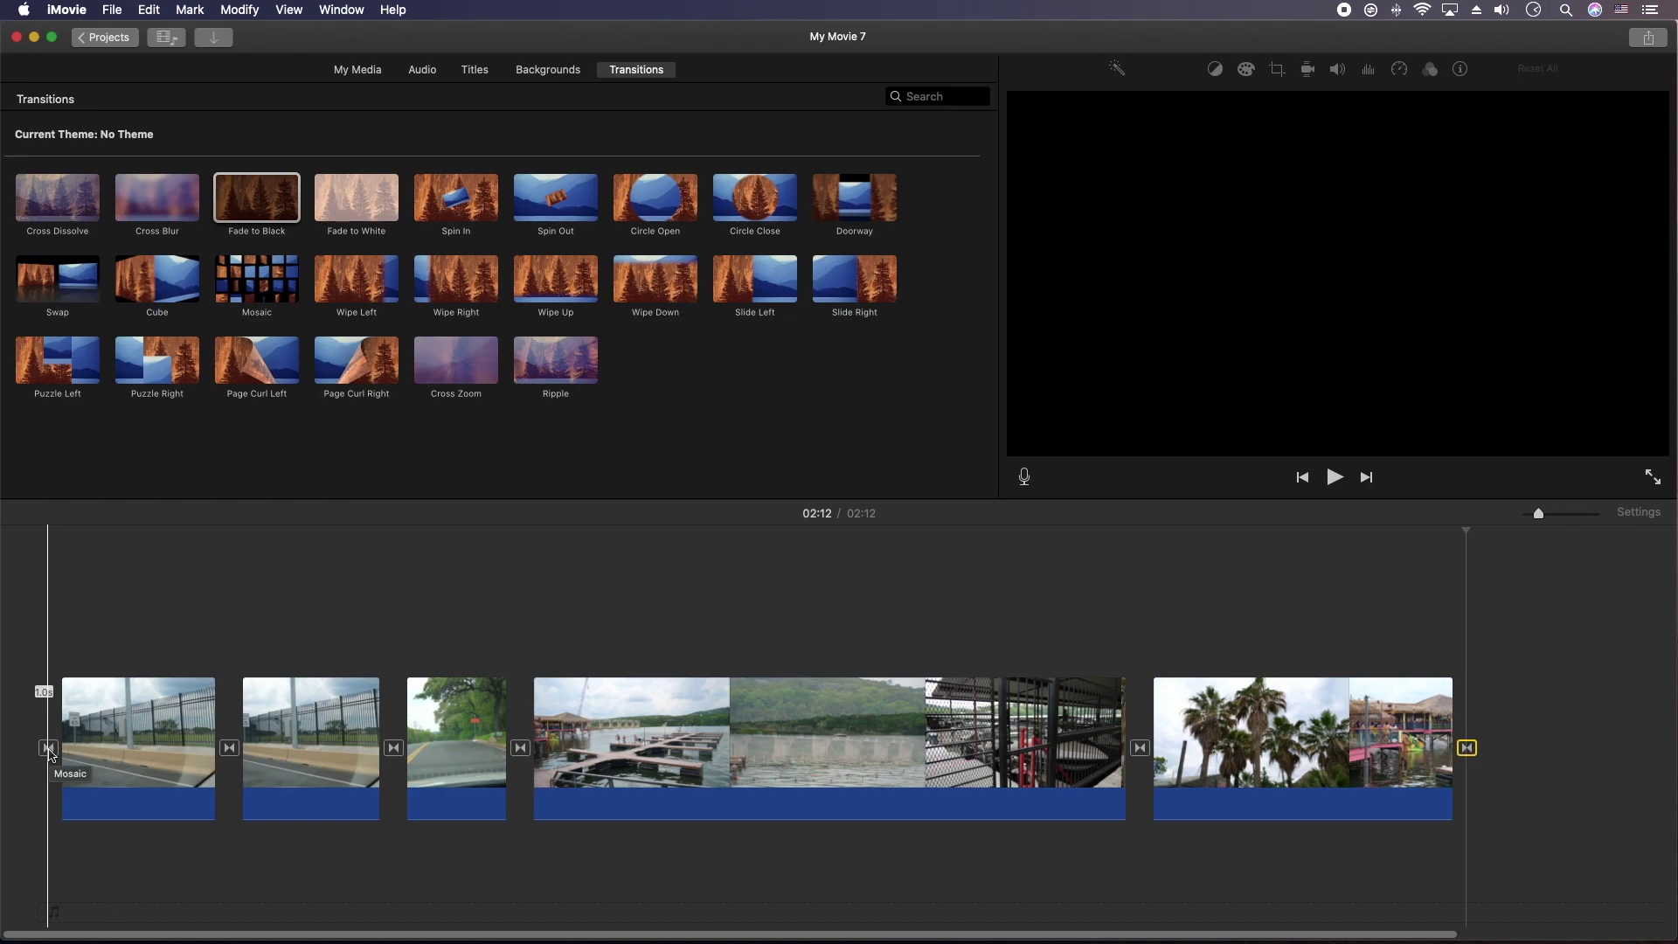
Set the Swap transition's duration to 1.5 s and shorten the Spin In transition to less than one second
{"action": "double_click", "coordinate": [230, 749]}
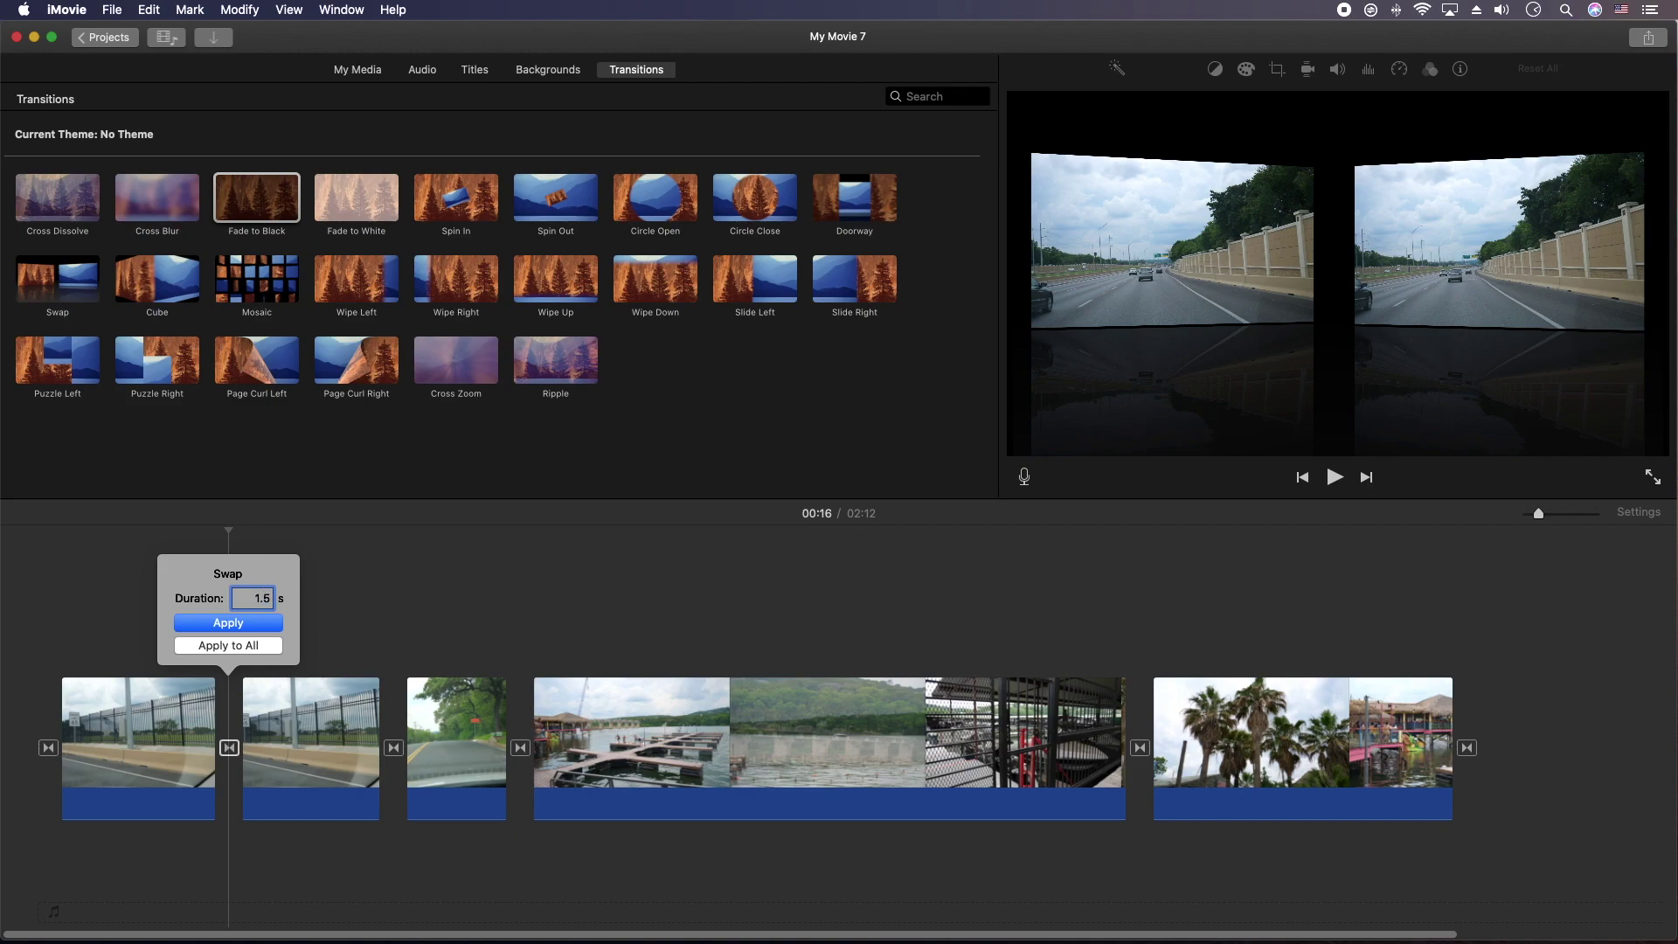
{"action": "left_click", "coordinate": [221, 628]}
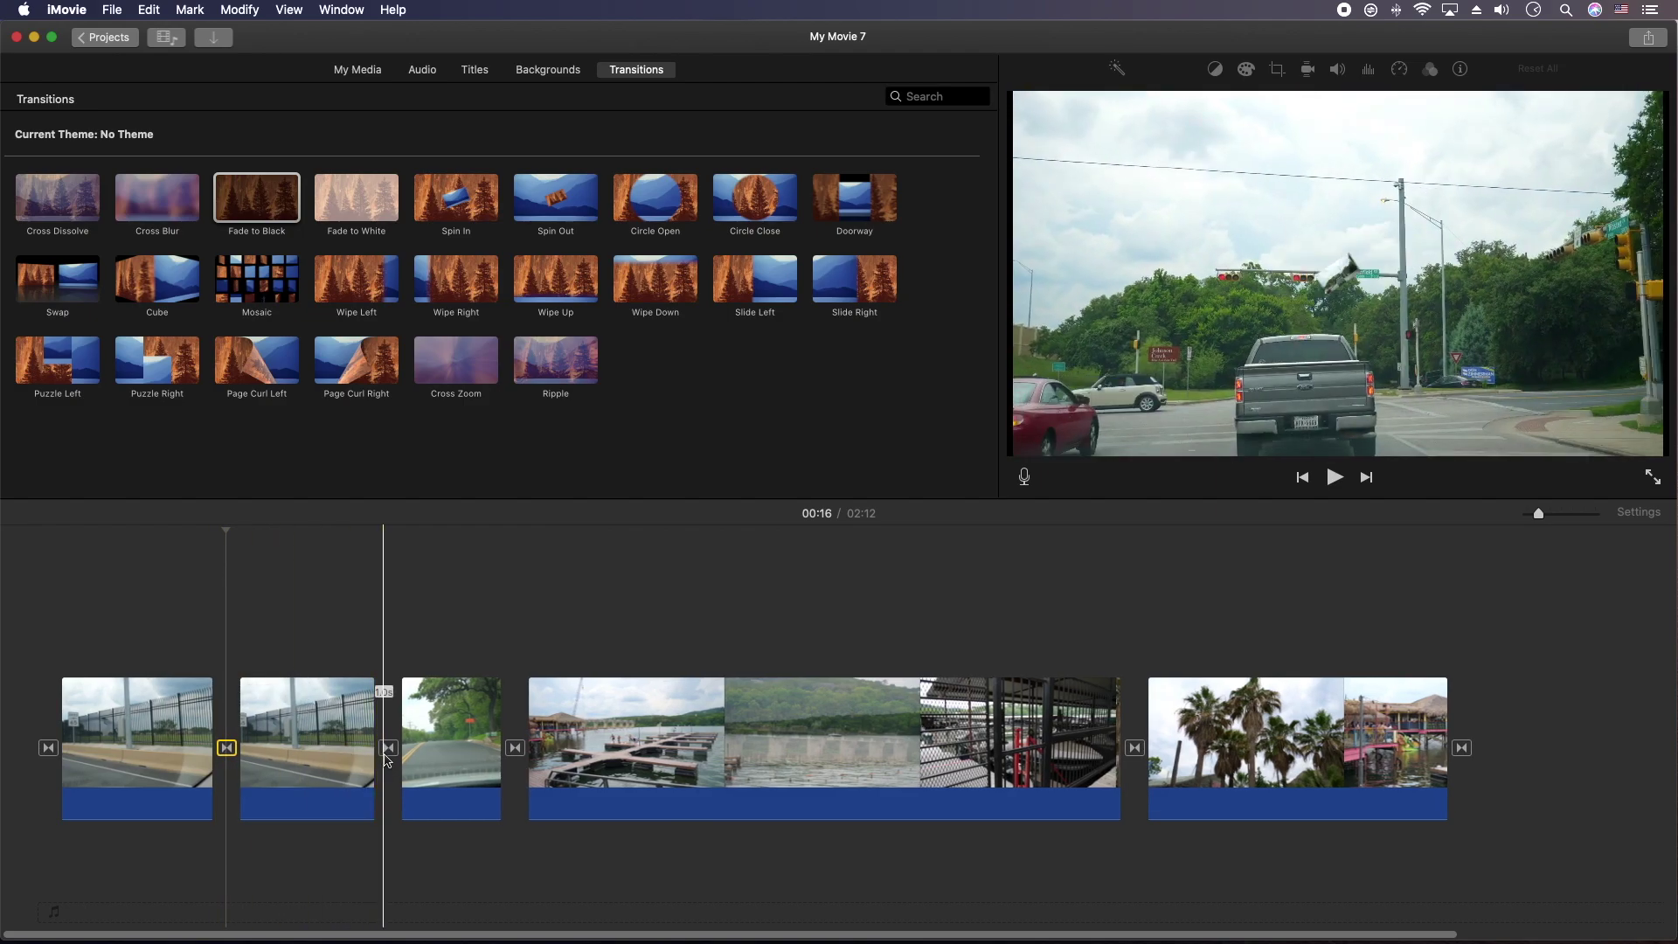
{"action": "double_click", "coordinate": [388, 748]}
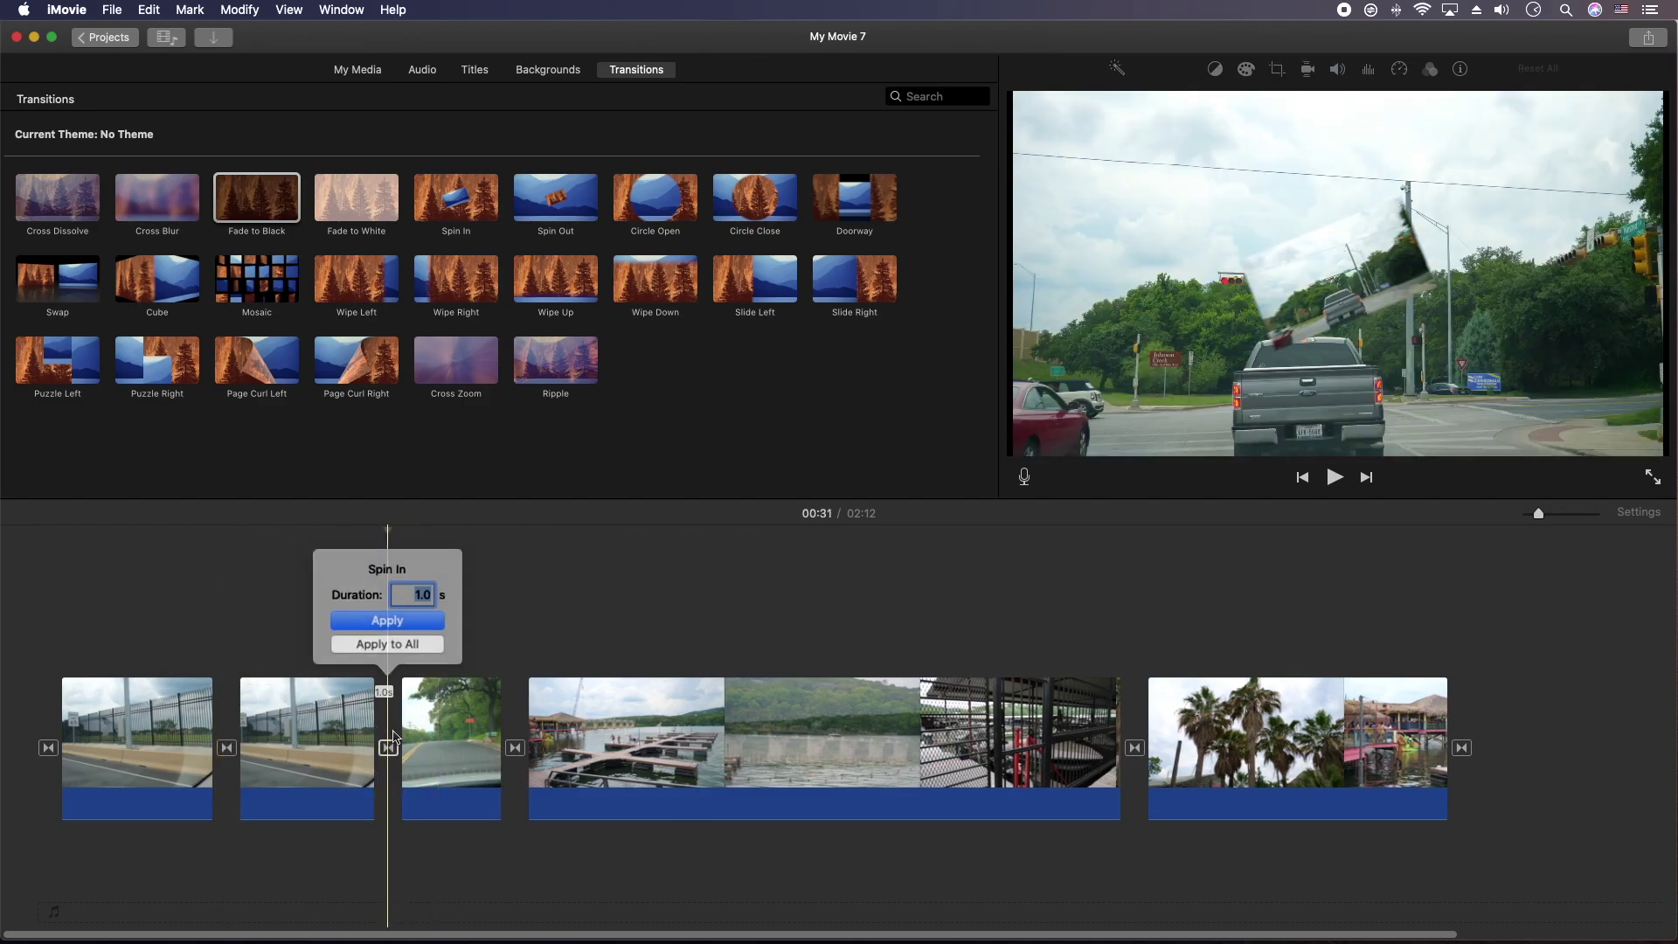
{"action": "type", "text": "0."}
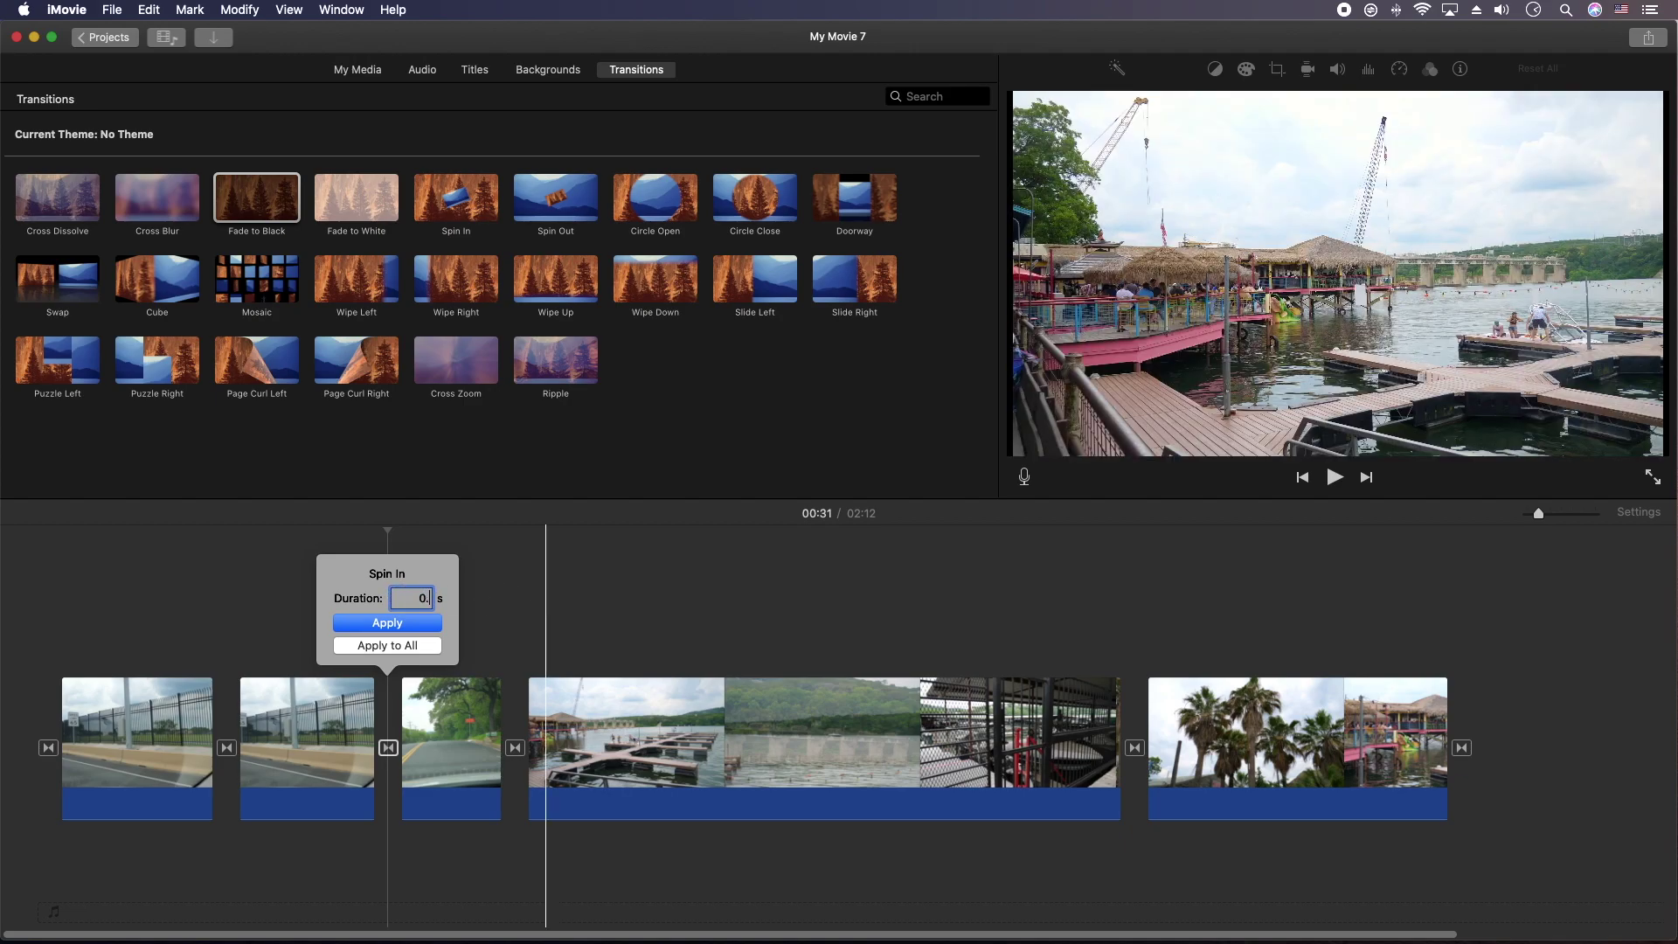
{"action": "key", "text": "Return"}
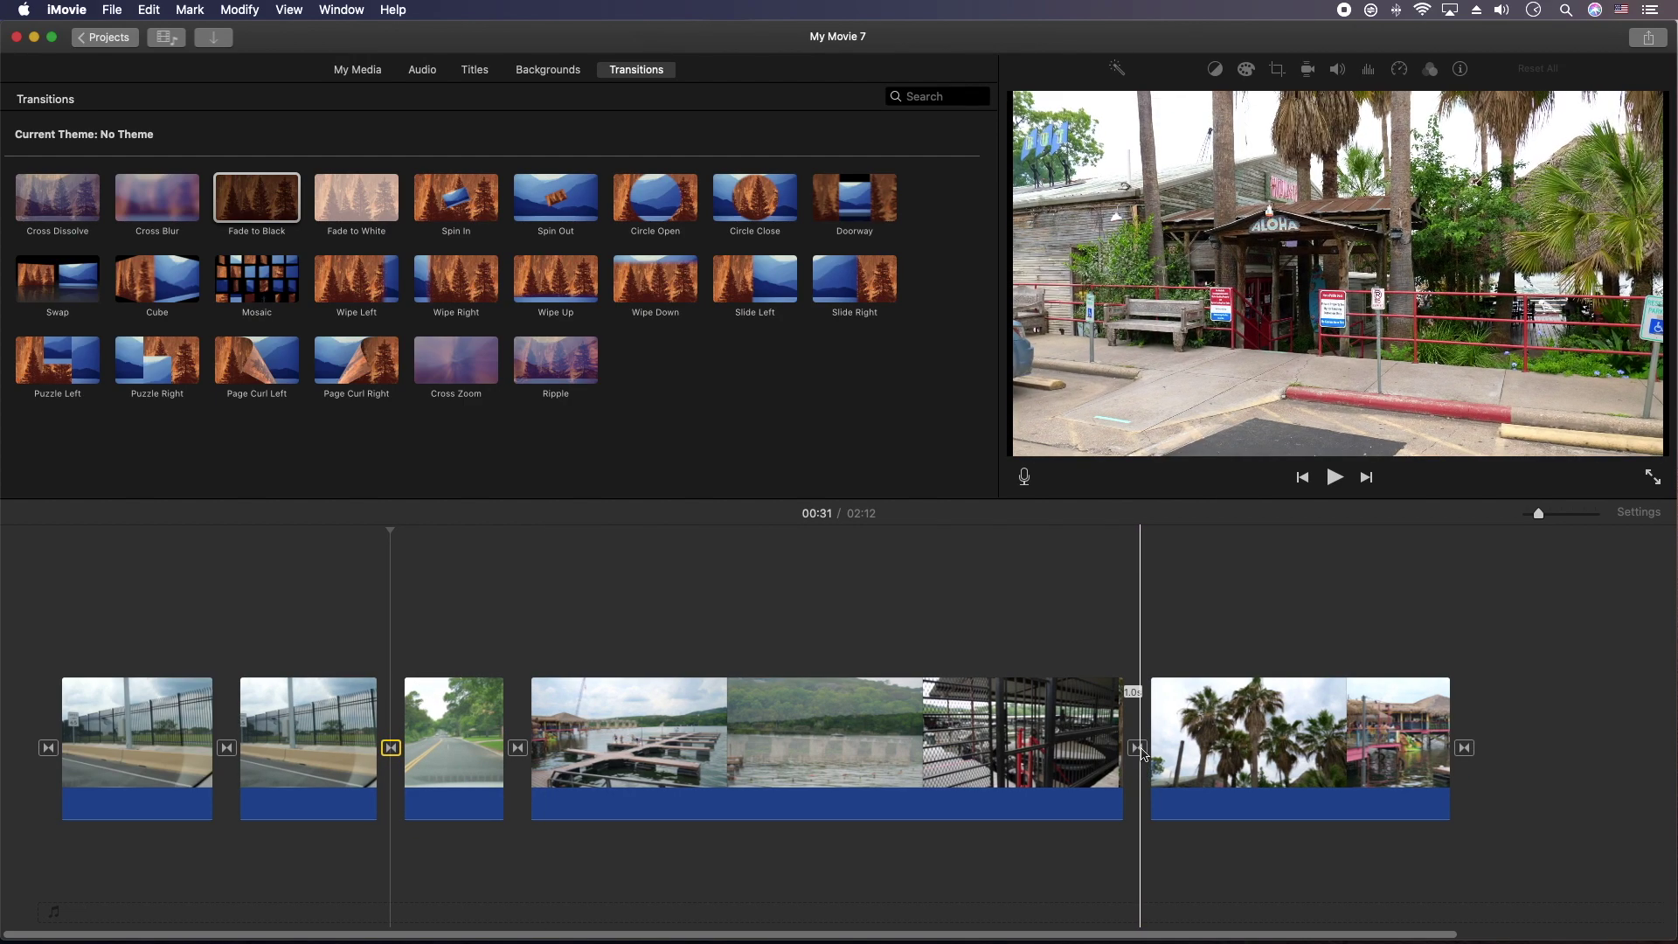
Set the duration of the Cross Dissolve transition before the last clip to 3.0 s
{"action": "double_click", "coordinate": [1137, 748]}
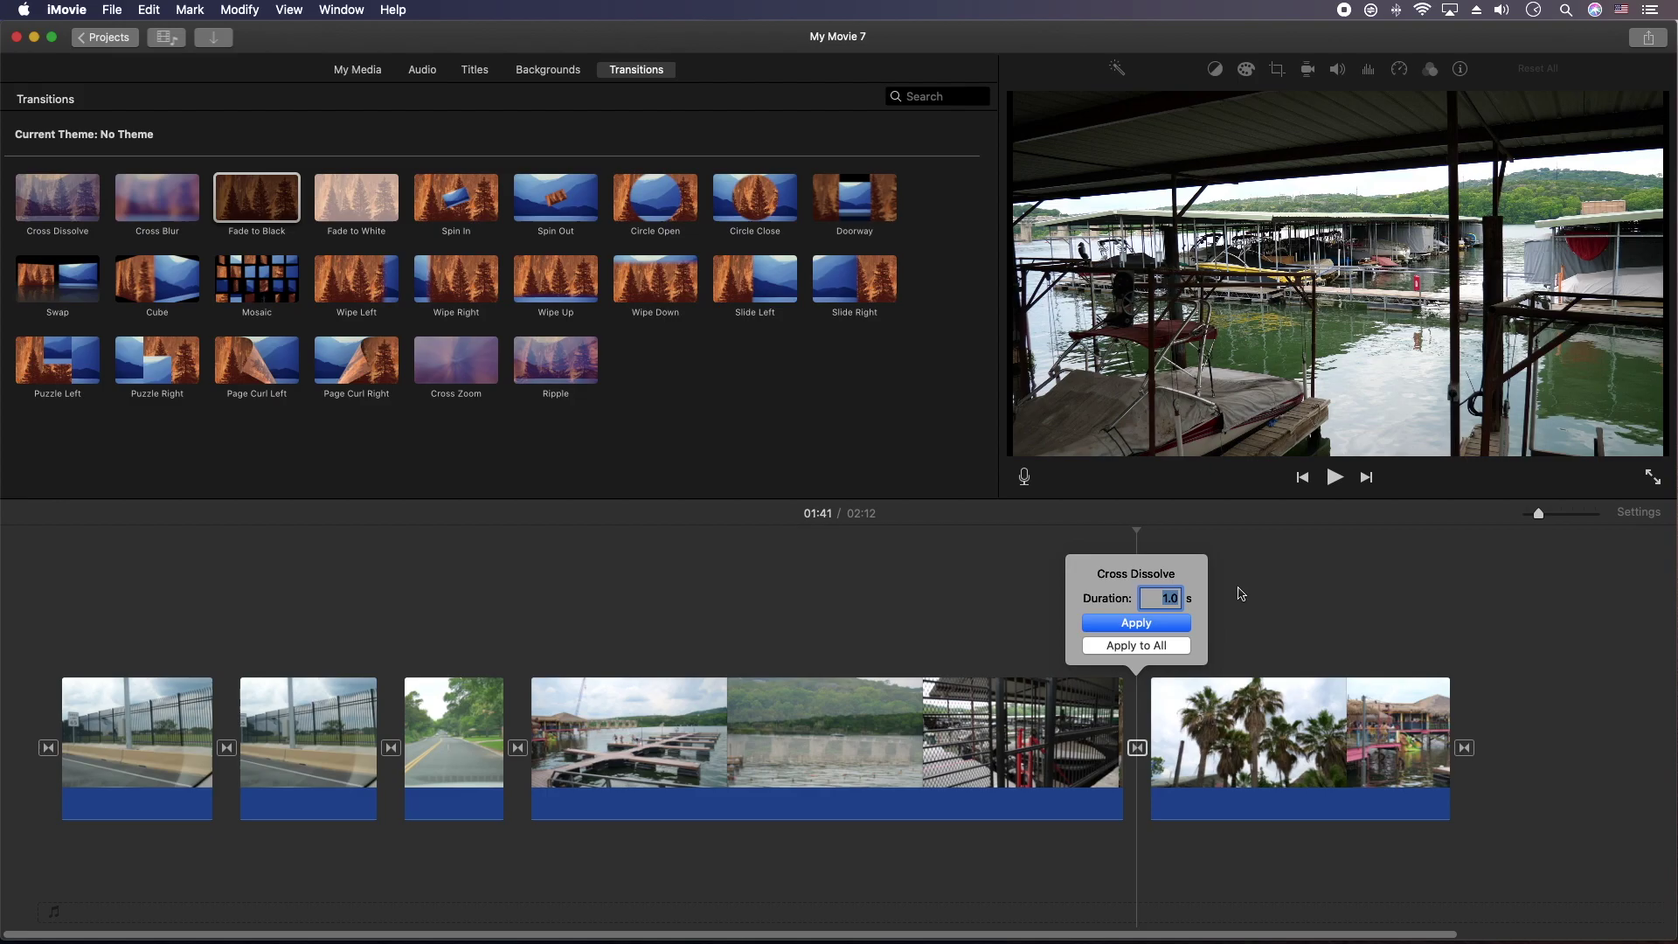
{"action": "type", "text": "3.0"}
{"action": "key", "text": "Return"}
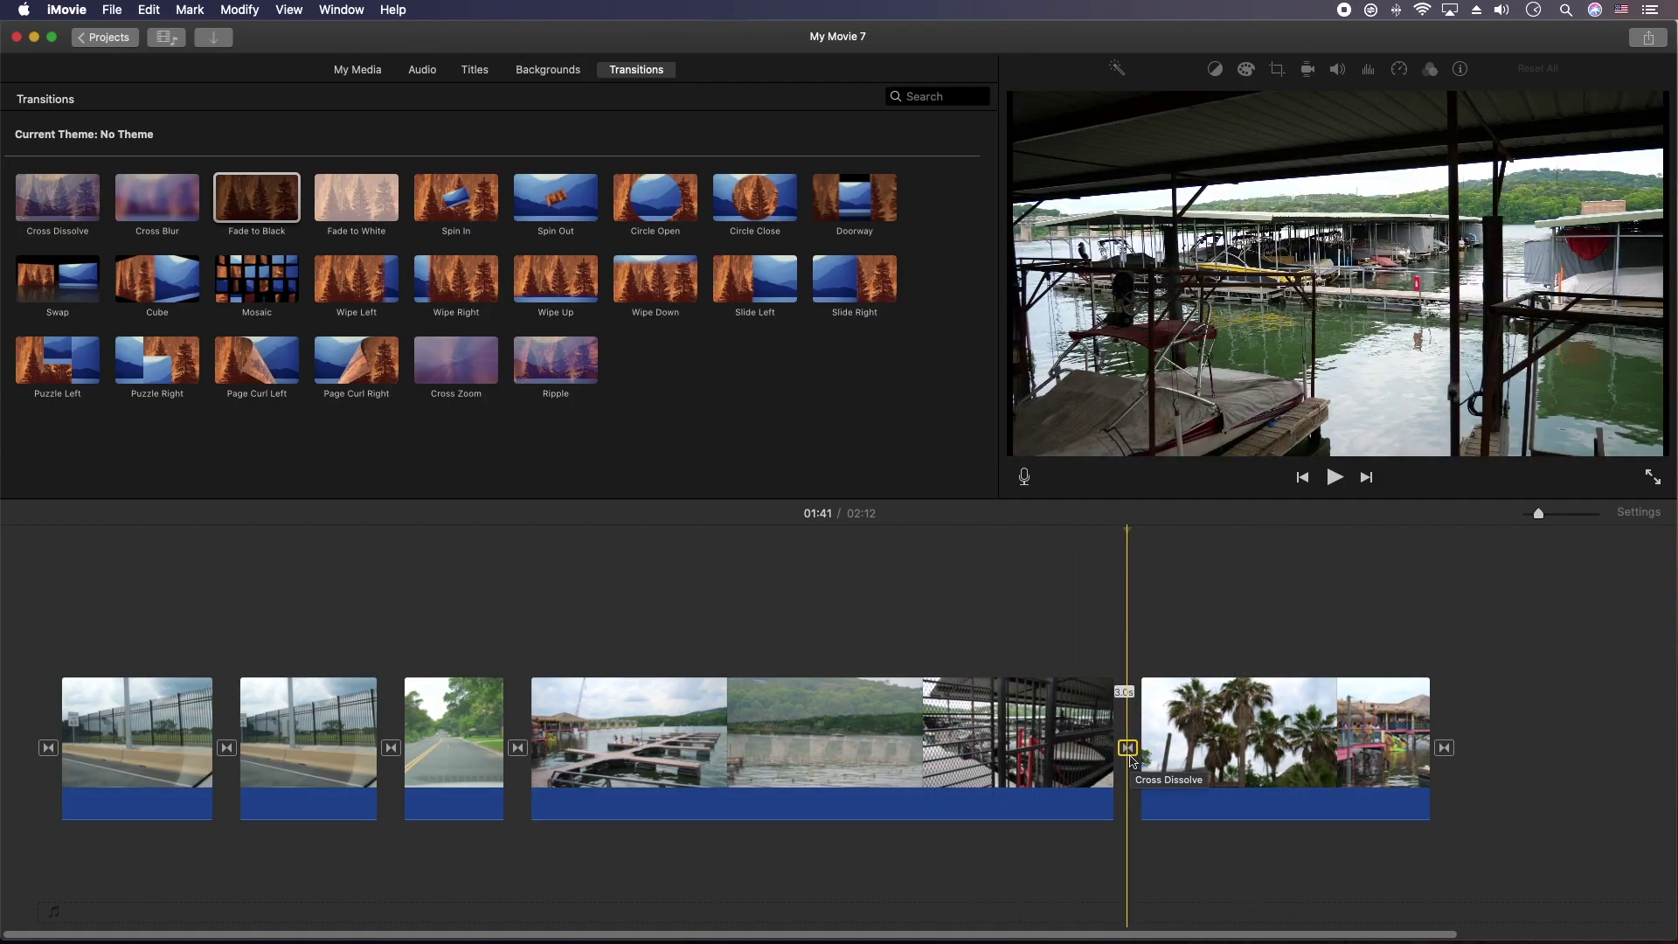
Try to set the Cross Dissolve transition's duration to 200.0 s and return it to 3.0 s
{"action": "double_click", "coordinate": [1129, 750]}
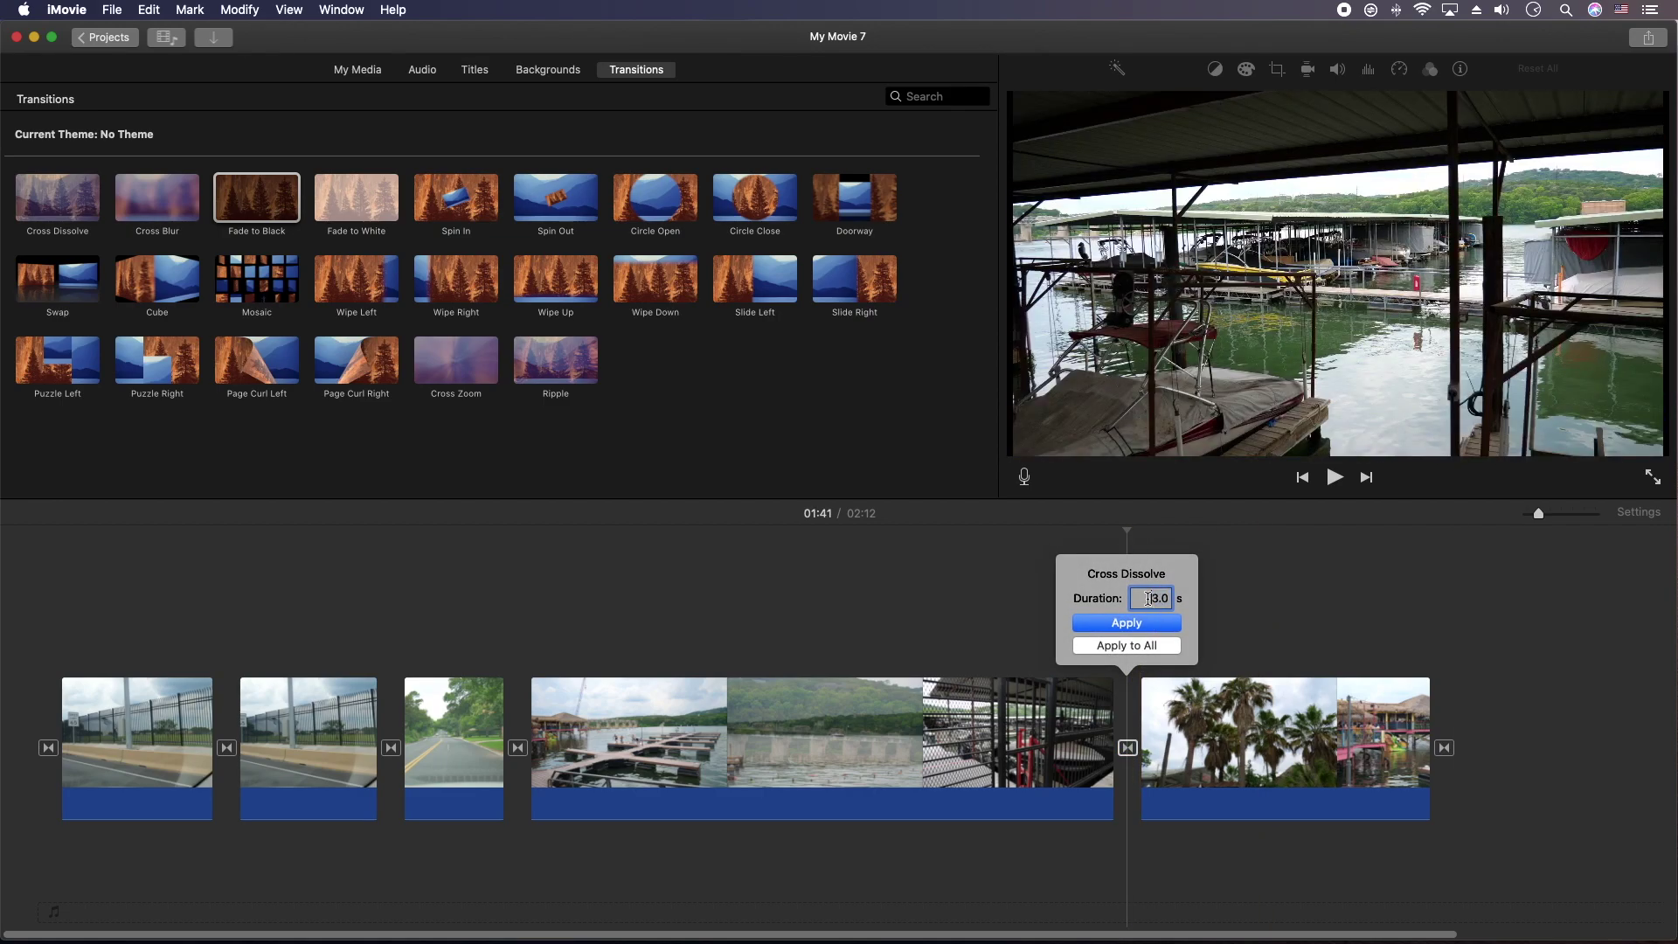
{"action": "left_click_drag", "start_coordinate": [1142, 598], "coordinate": [1178, 600]}
{"action": "type", "text": "200.0"}
{"action": "key", "text": "Return"}
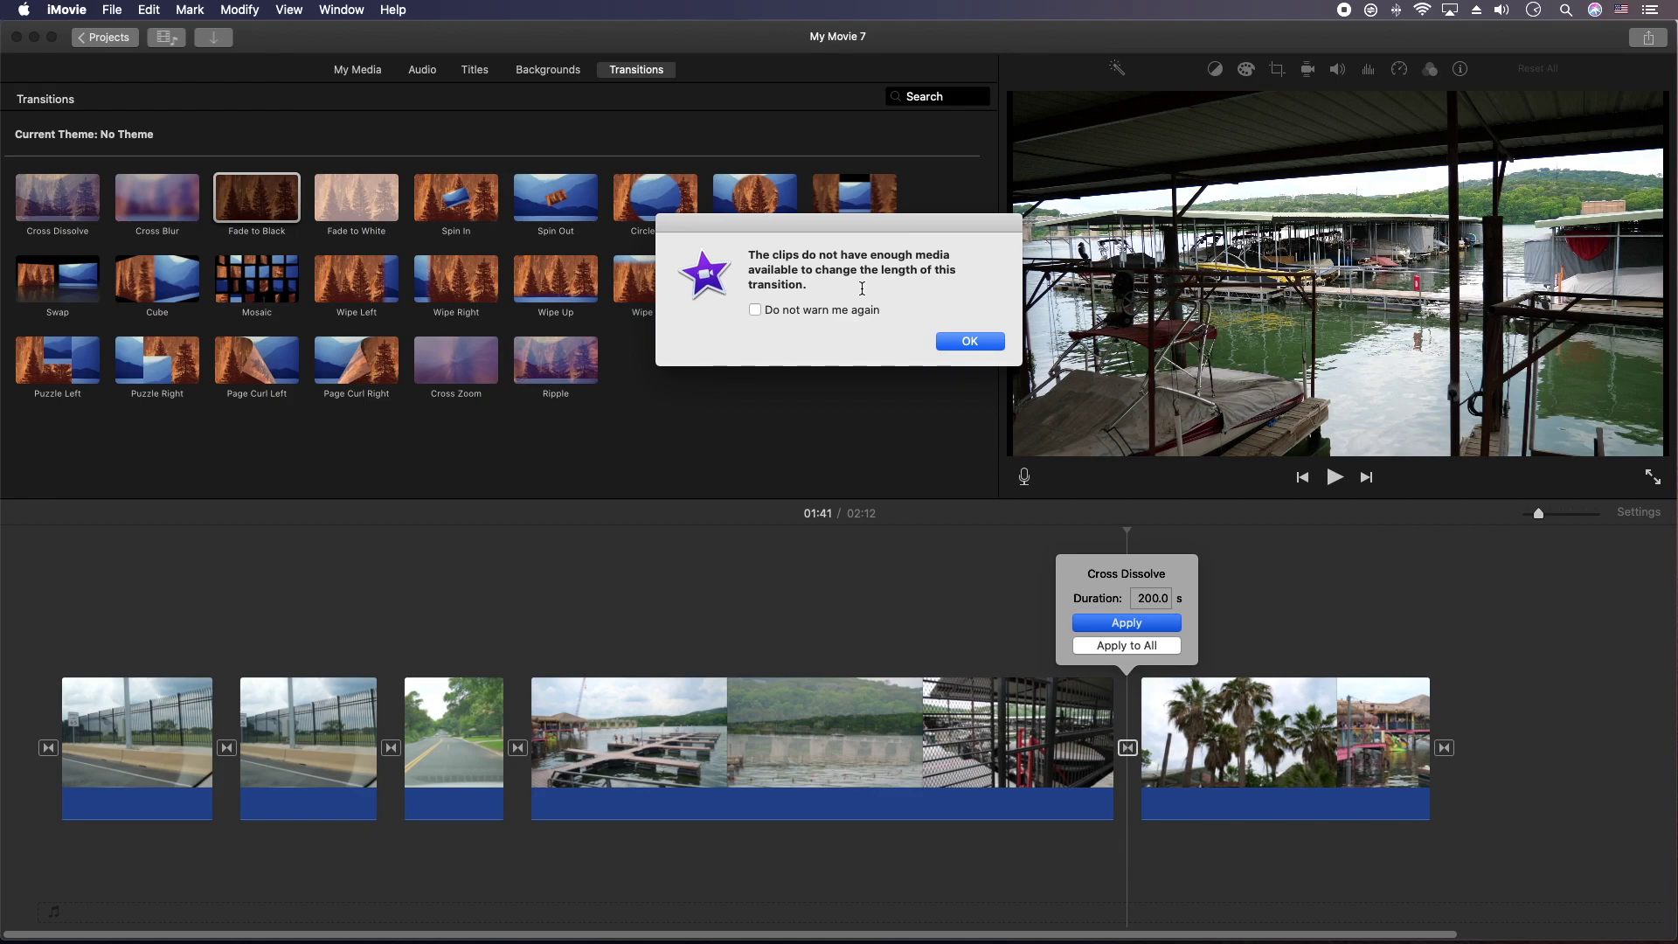
{"action": "left_click", "coordinate": [979, 343]}
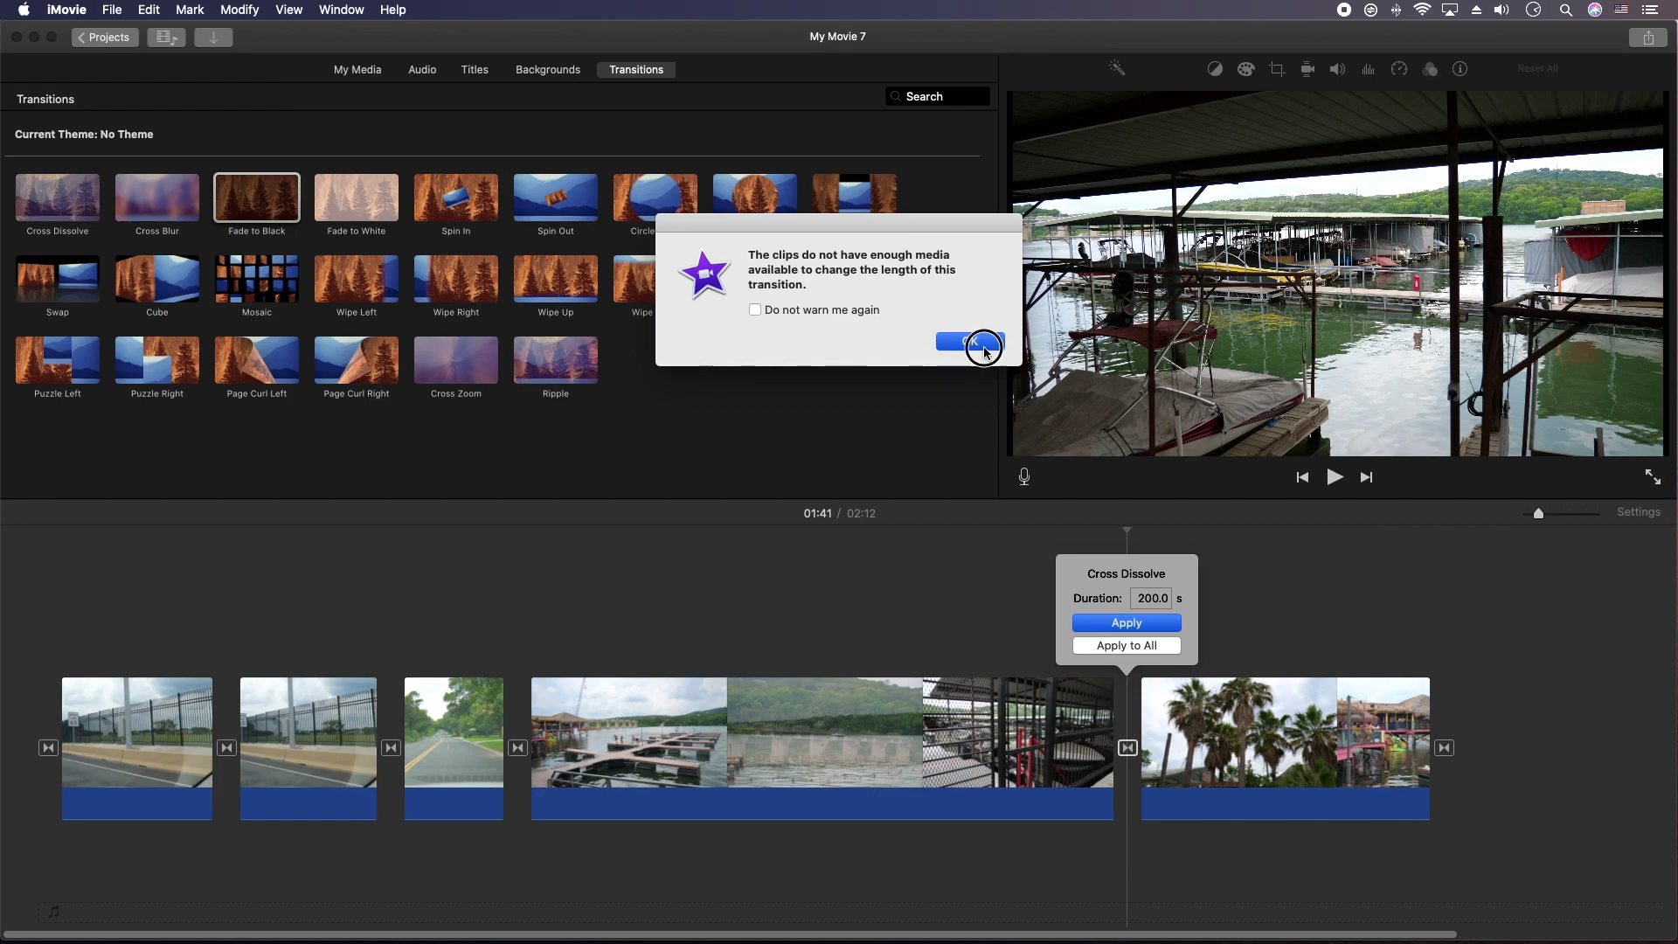
{"action": "double_click", "coordinate": [1141, 602]}
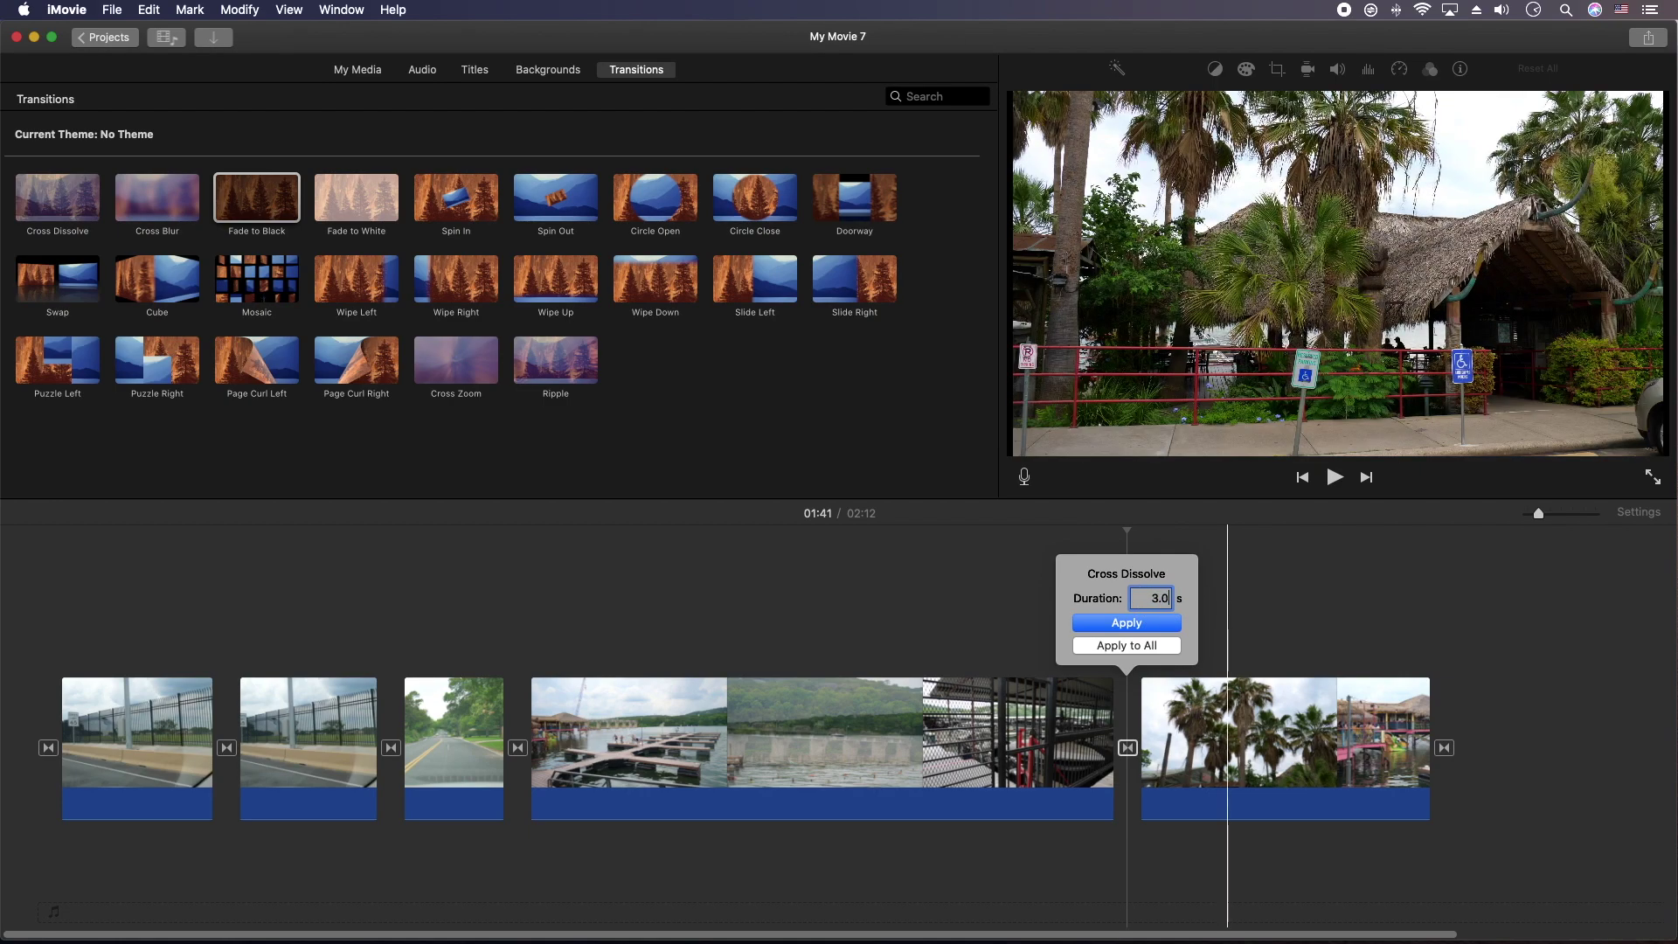
{"action": "left_click", "coordinate": [1136, 634]}
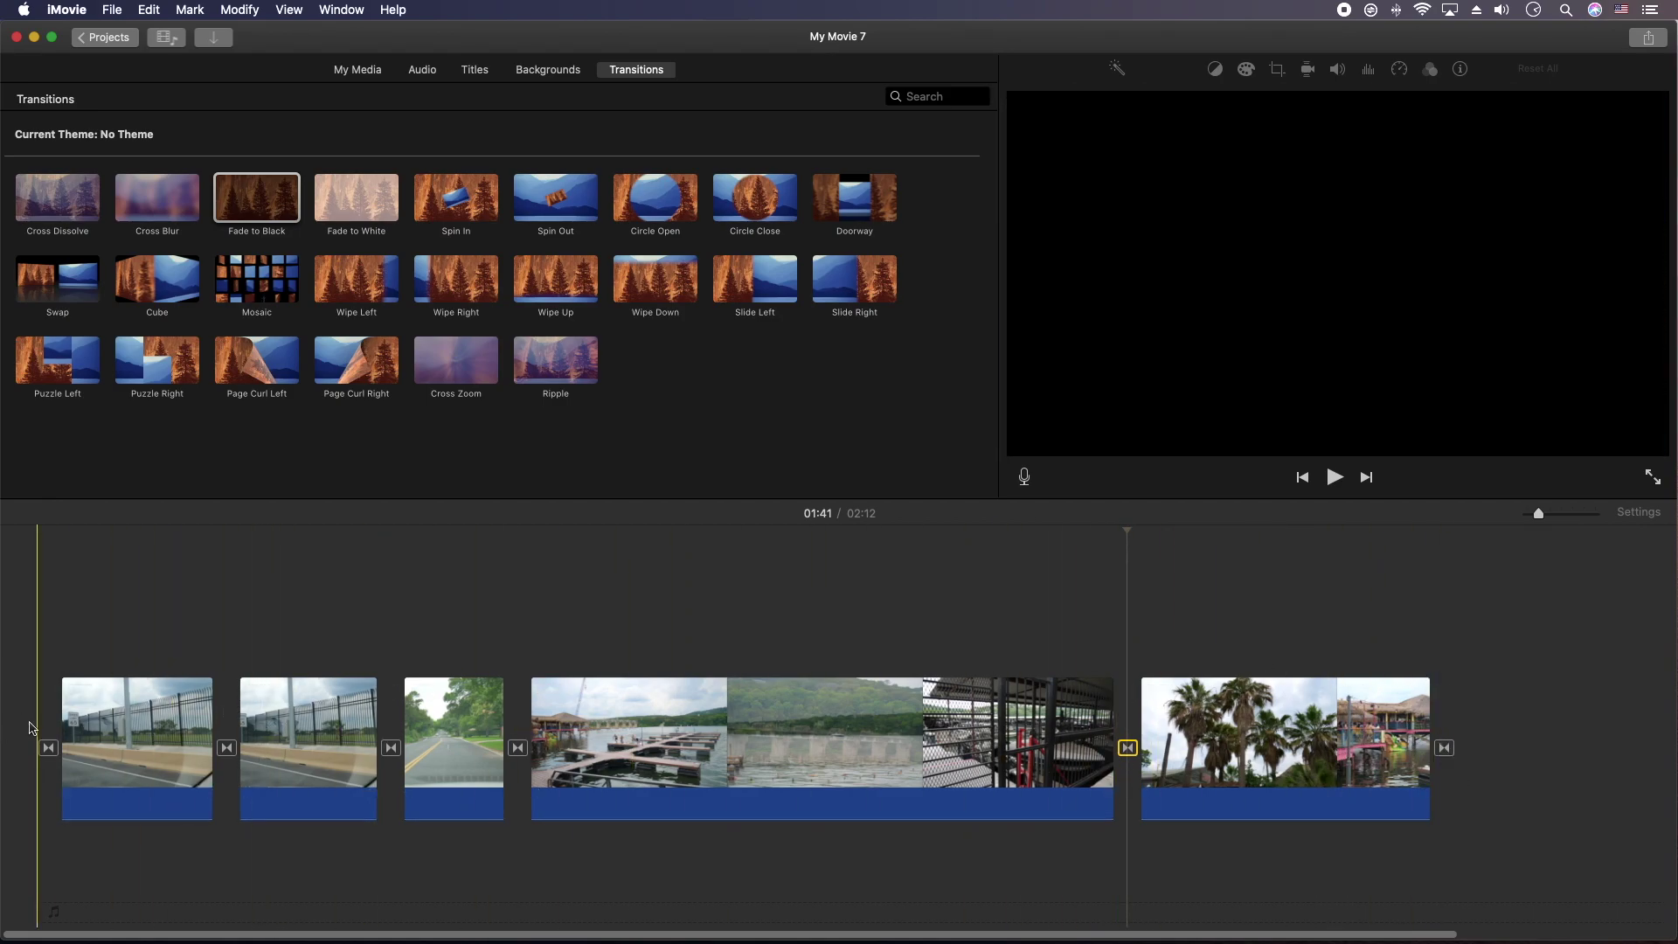
Play the opening transition and the following transitions between clips to check how they look
{"action": "key", "text": "space"}
{"action": "key", "text": "space"}
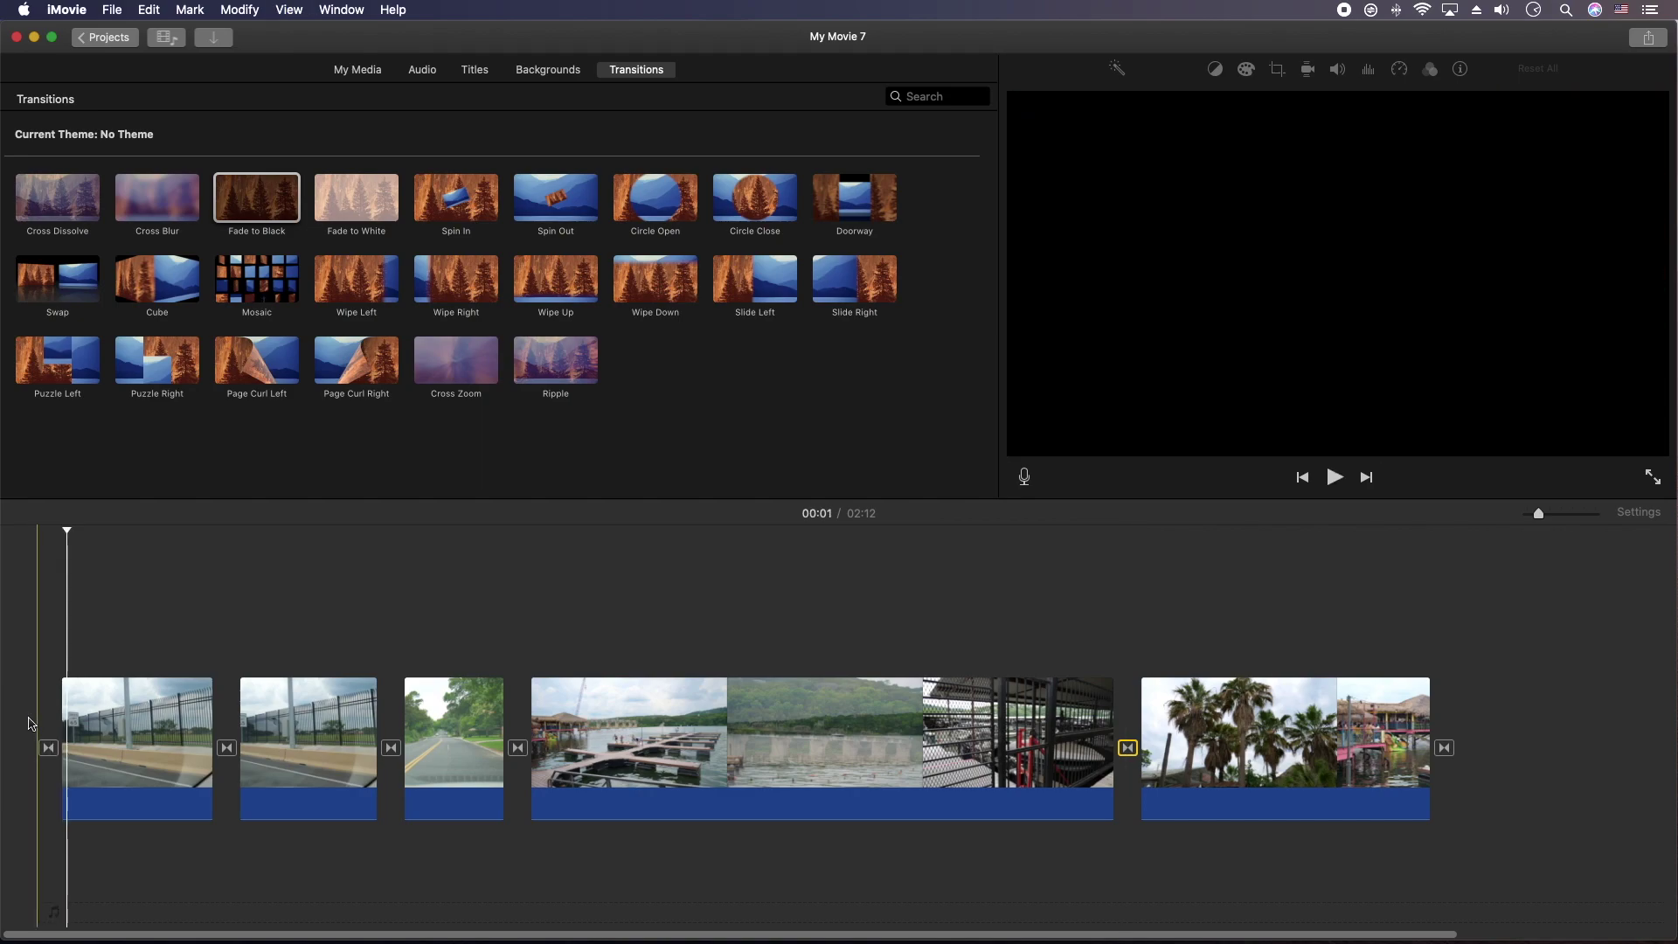
{"action": "key", "text": "space"}
{"action": "left_click", "coordinate": [210, 666]}
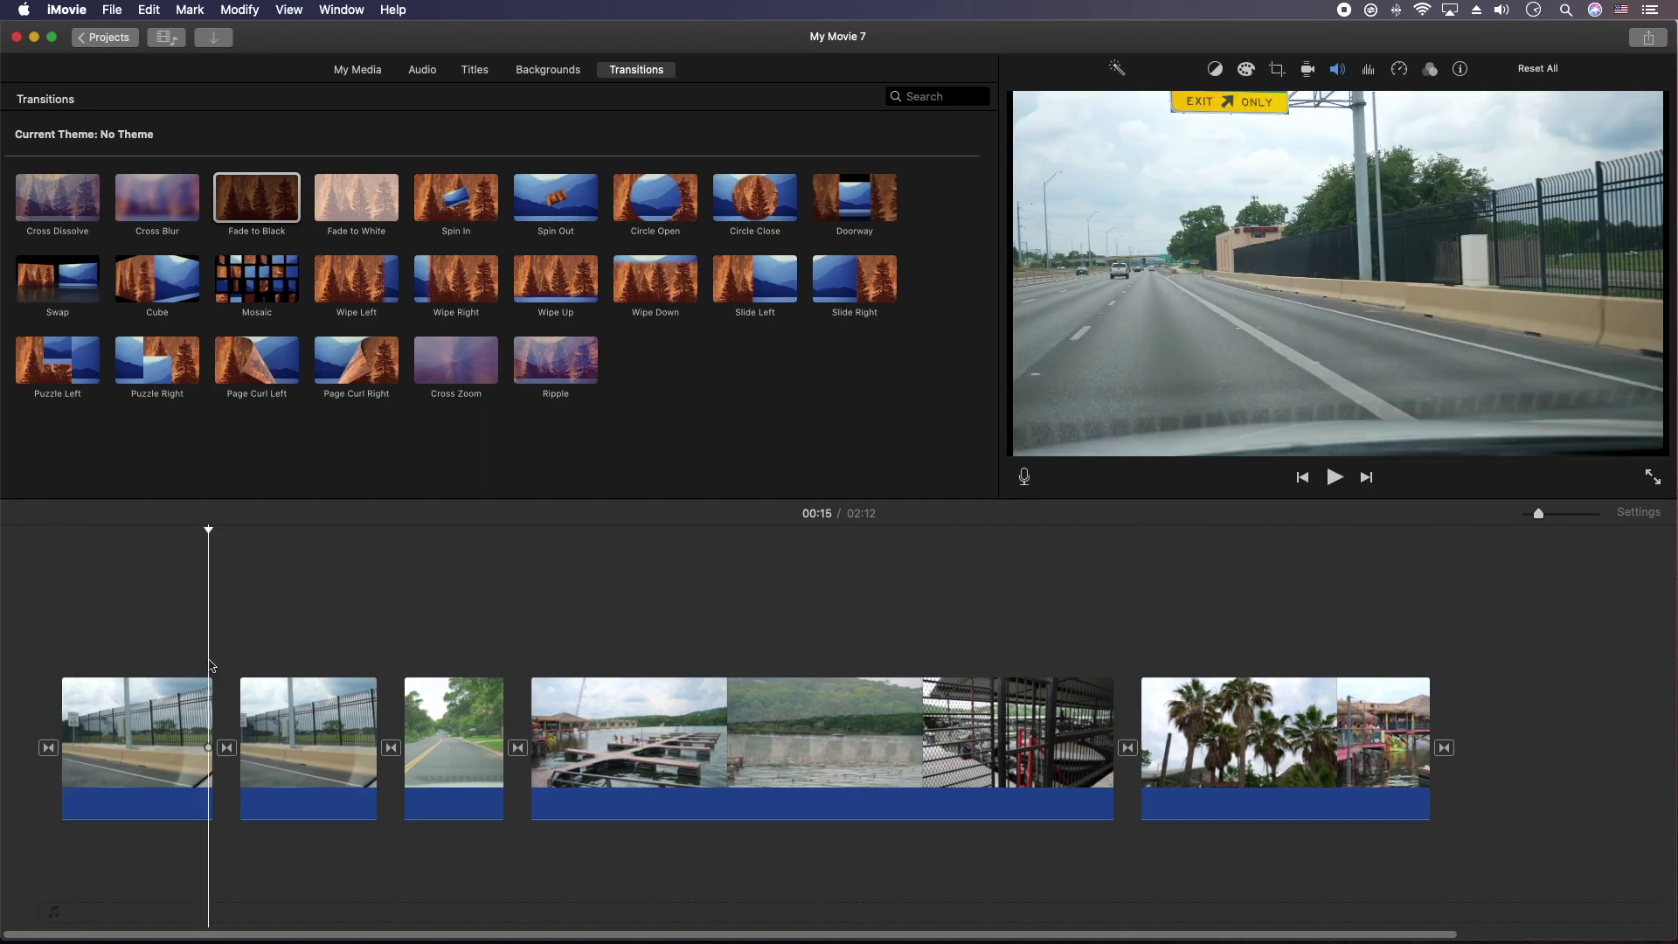
{"action": "key", "text": "space"}
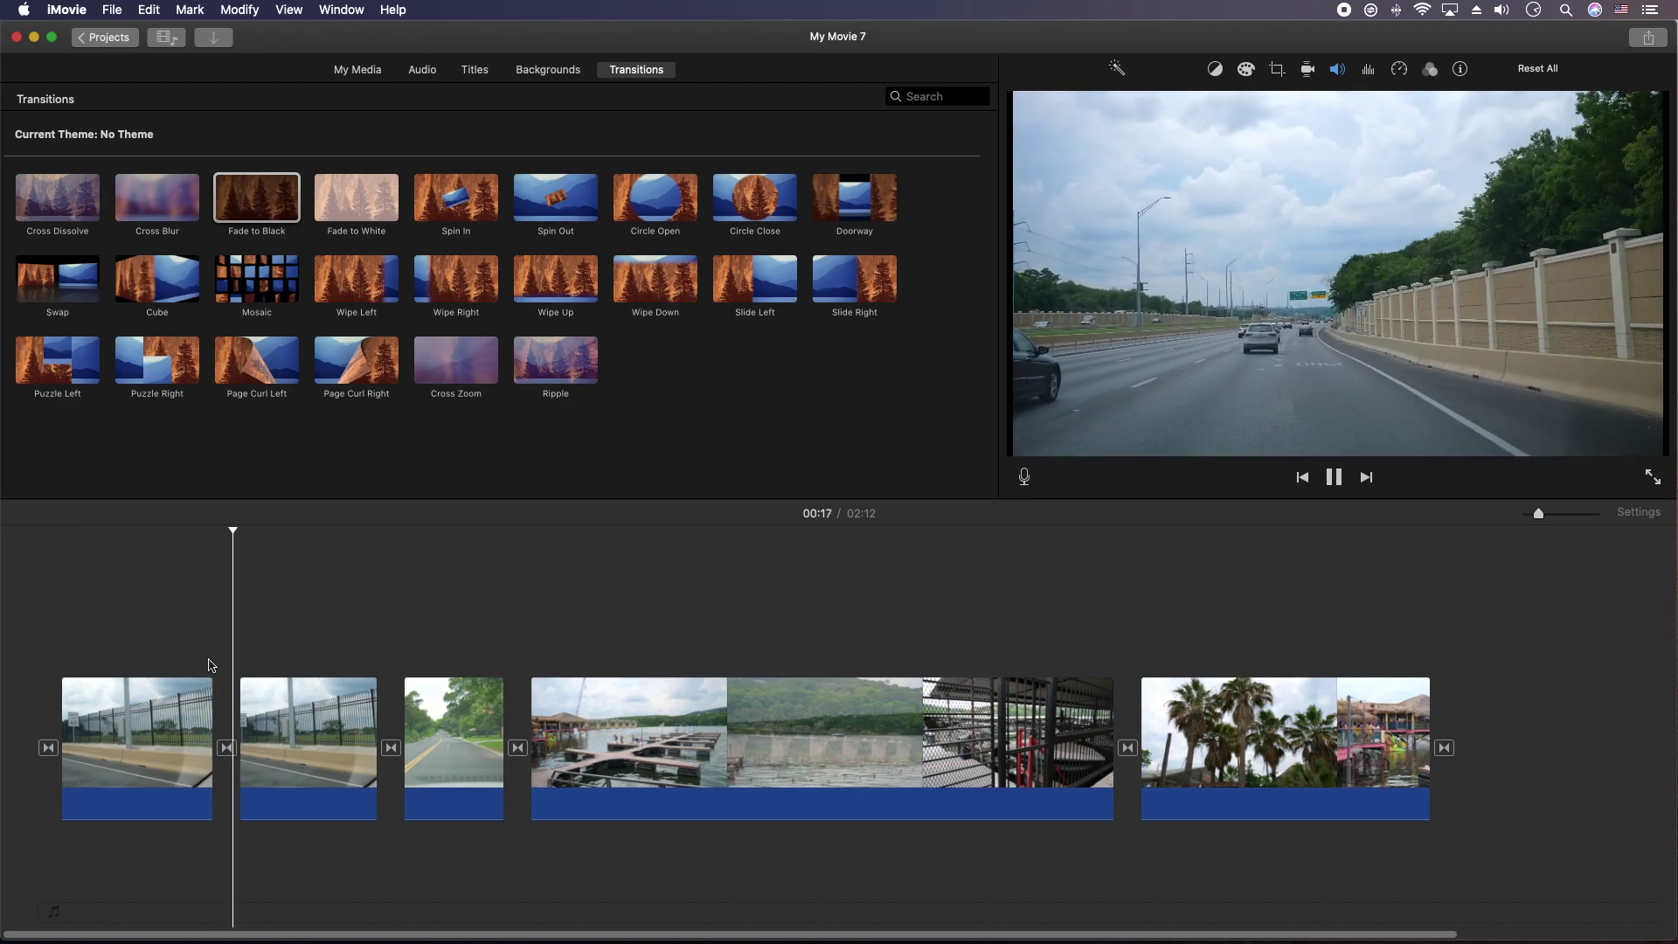
{"action": "key", "text": "space"}
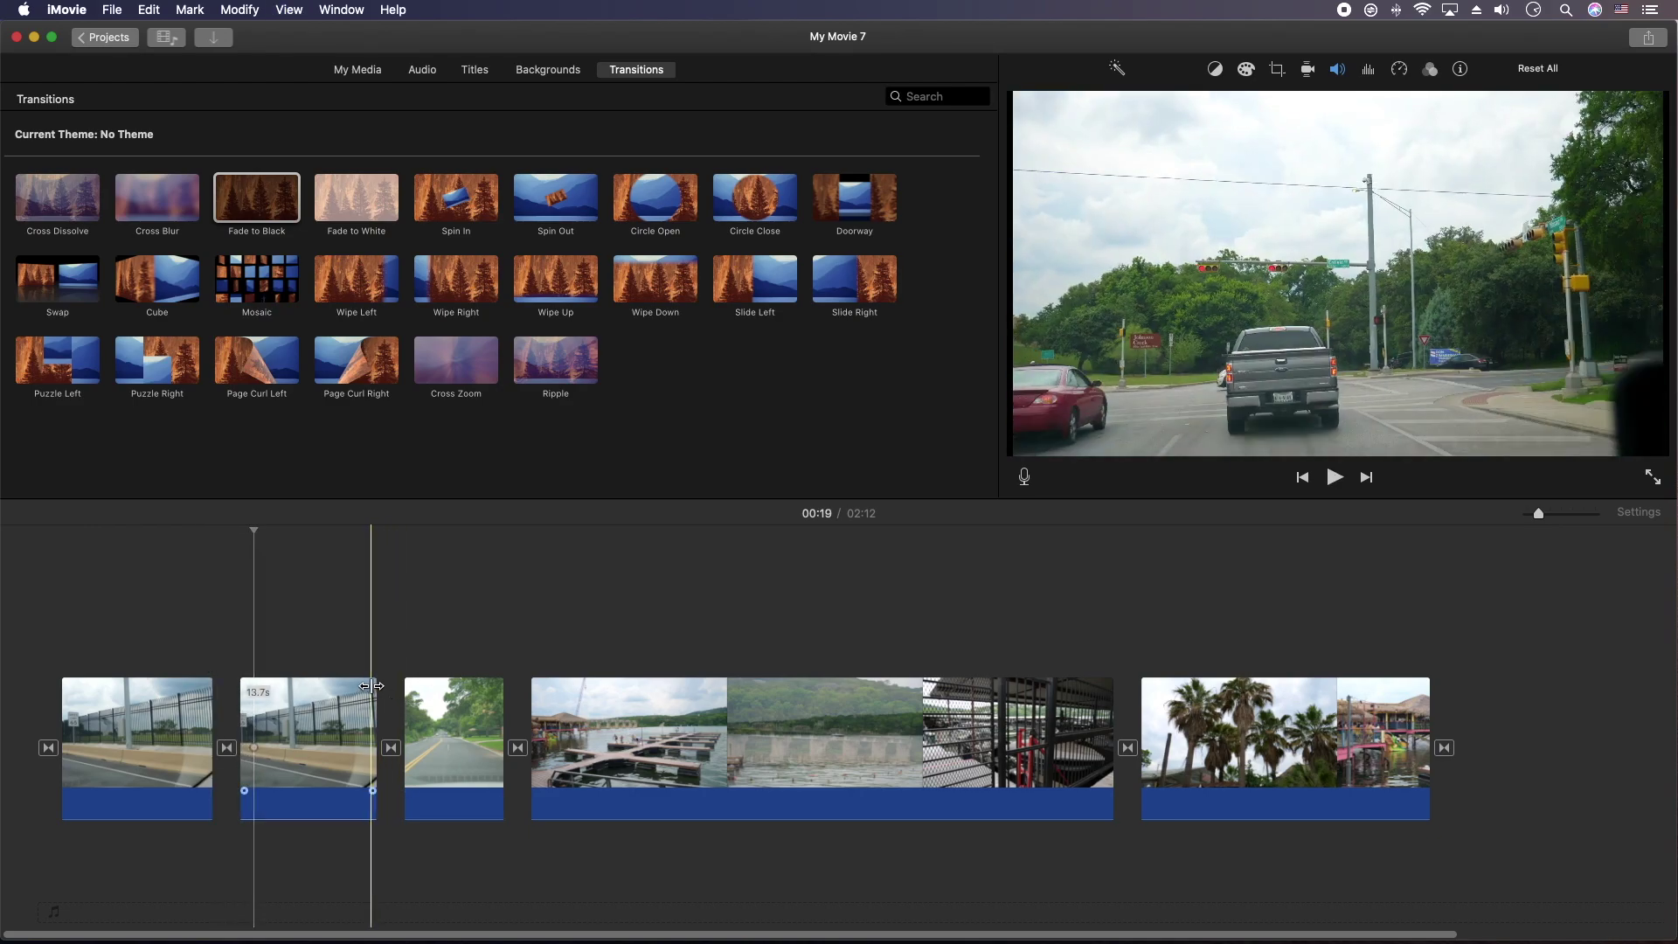
{"action": "key", "text": "space"}
{"action": "key", "text": "space"}
{"action": "key", "text": "space"}
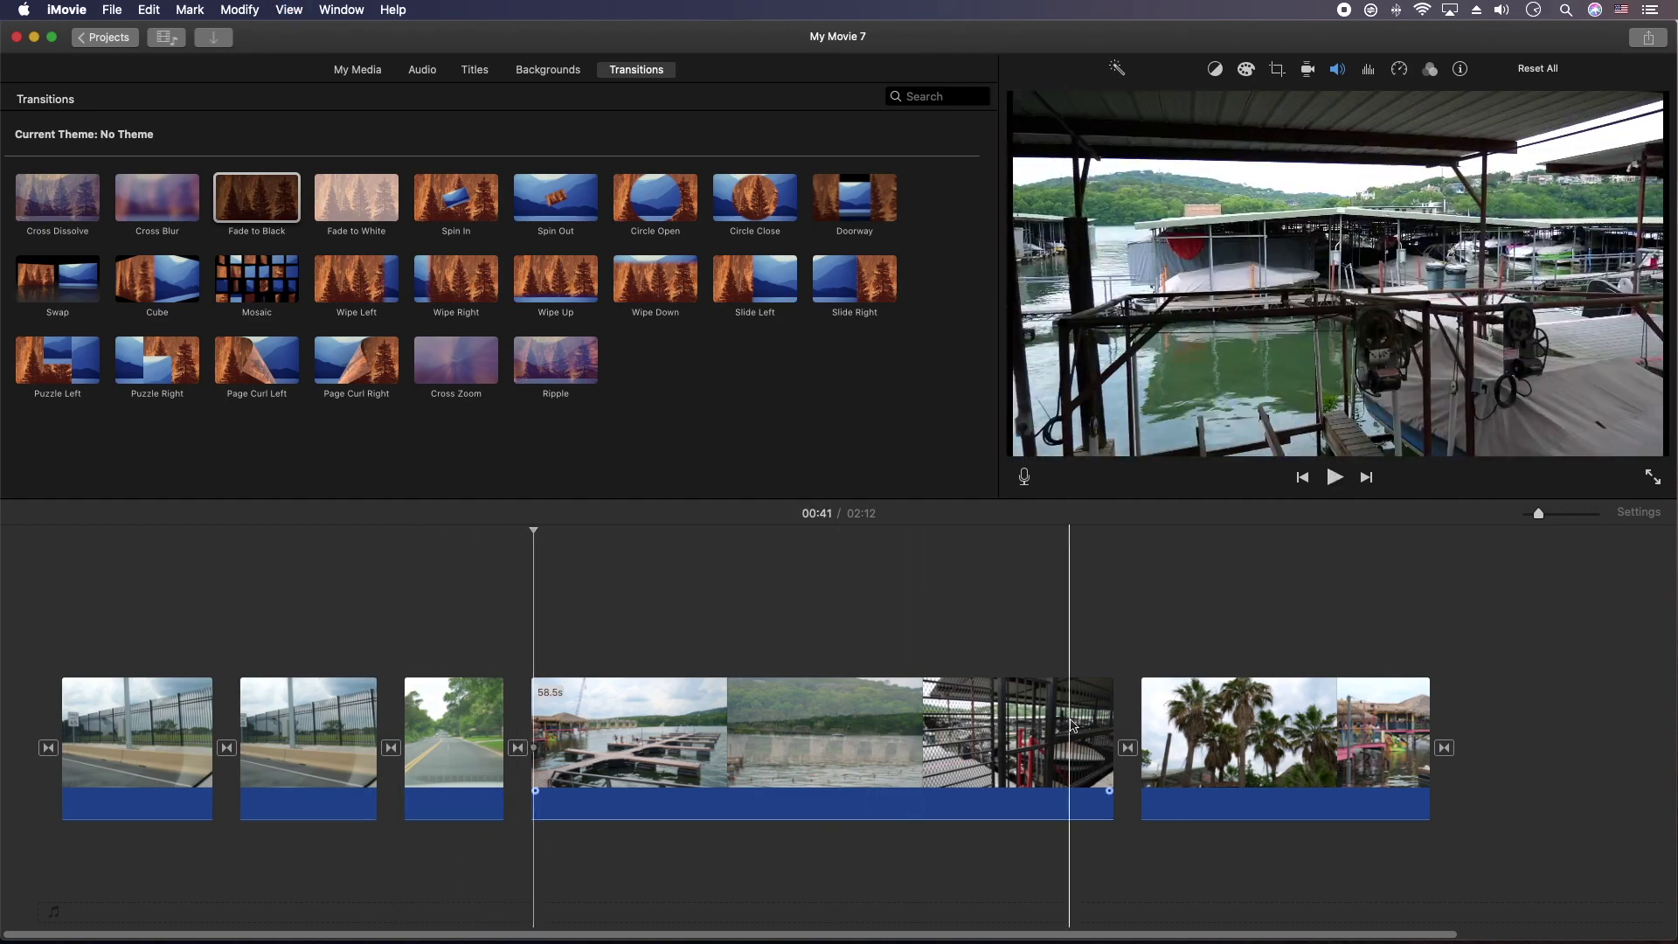
Replace the Cross Dissolve before the last clip with a Wipe Right transition and play the movie's ending
{"action": "left_click", "coordinate": [1137, 748]}
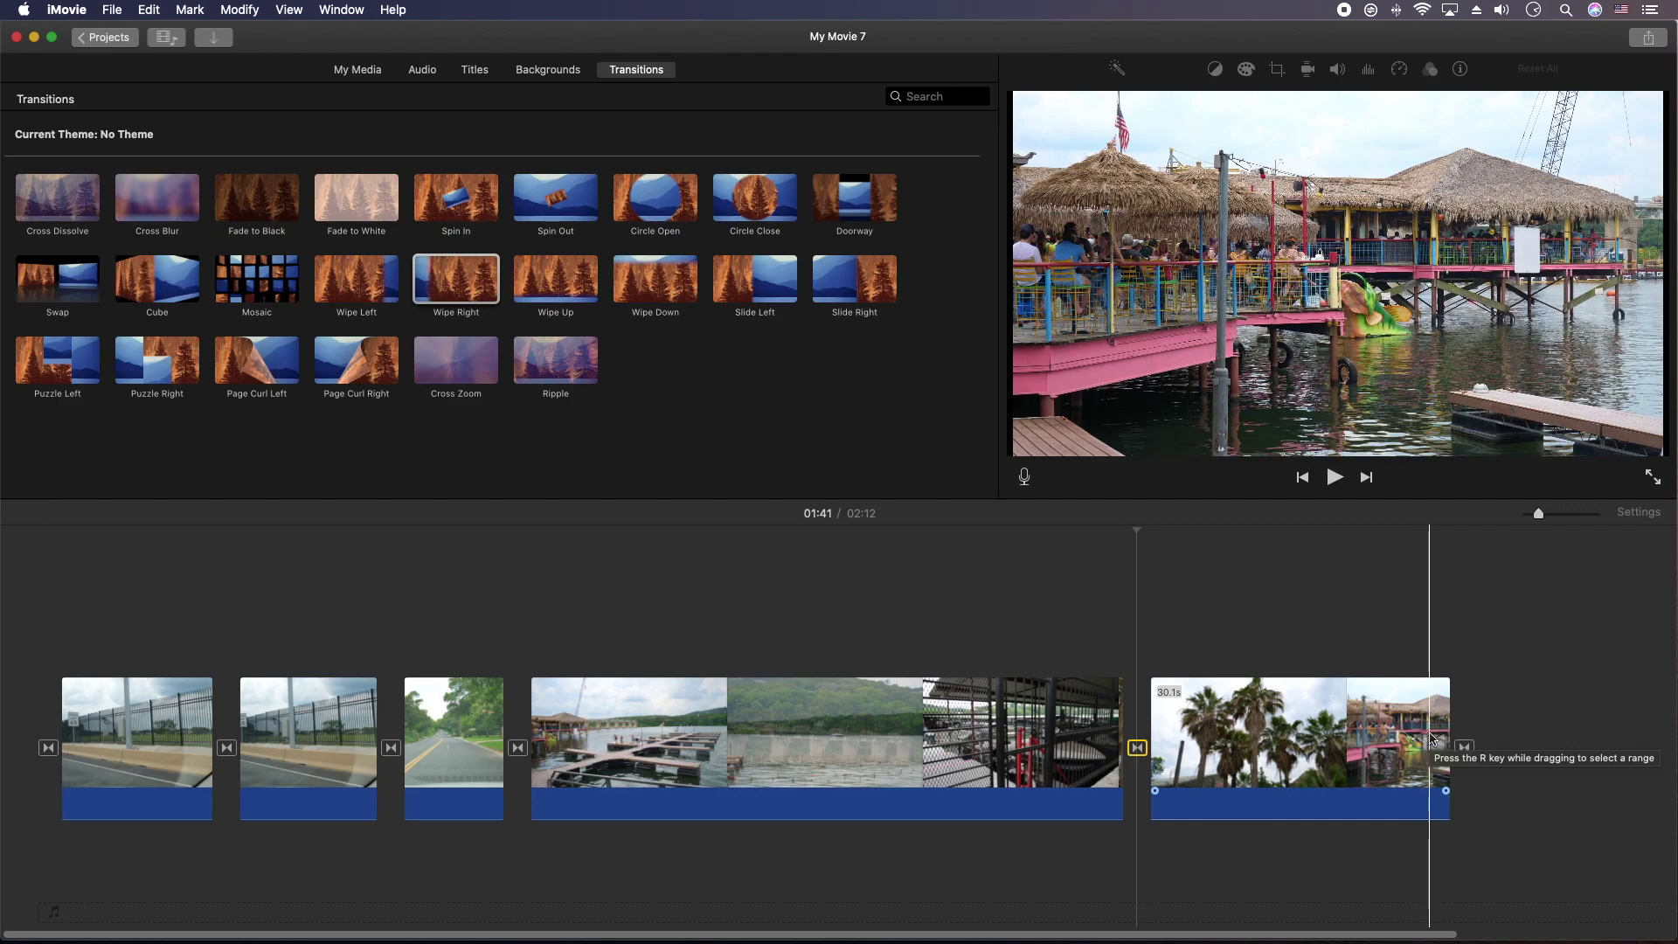
{"action": "key", "text": "space"}
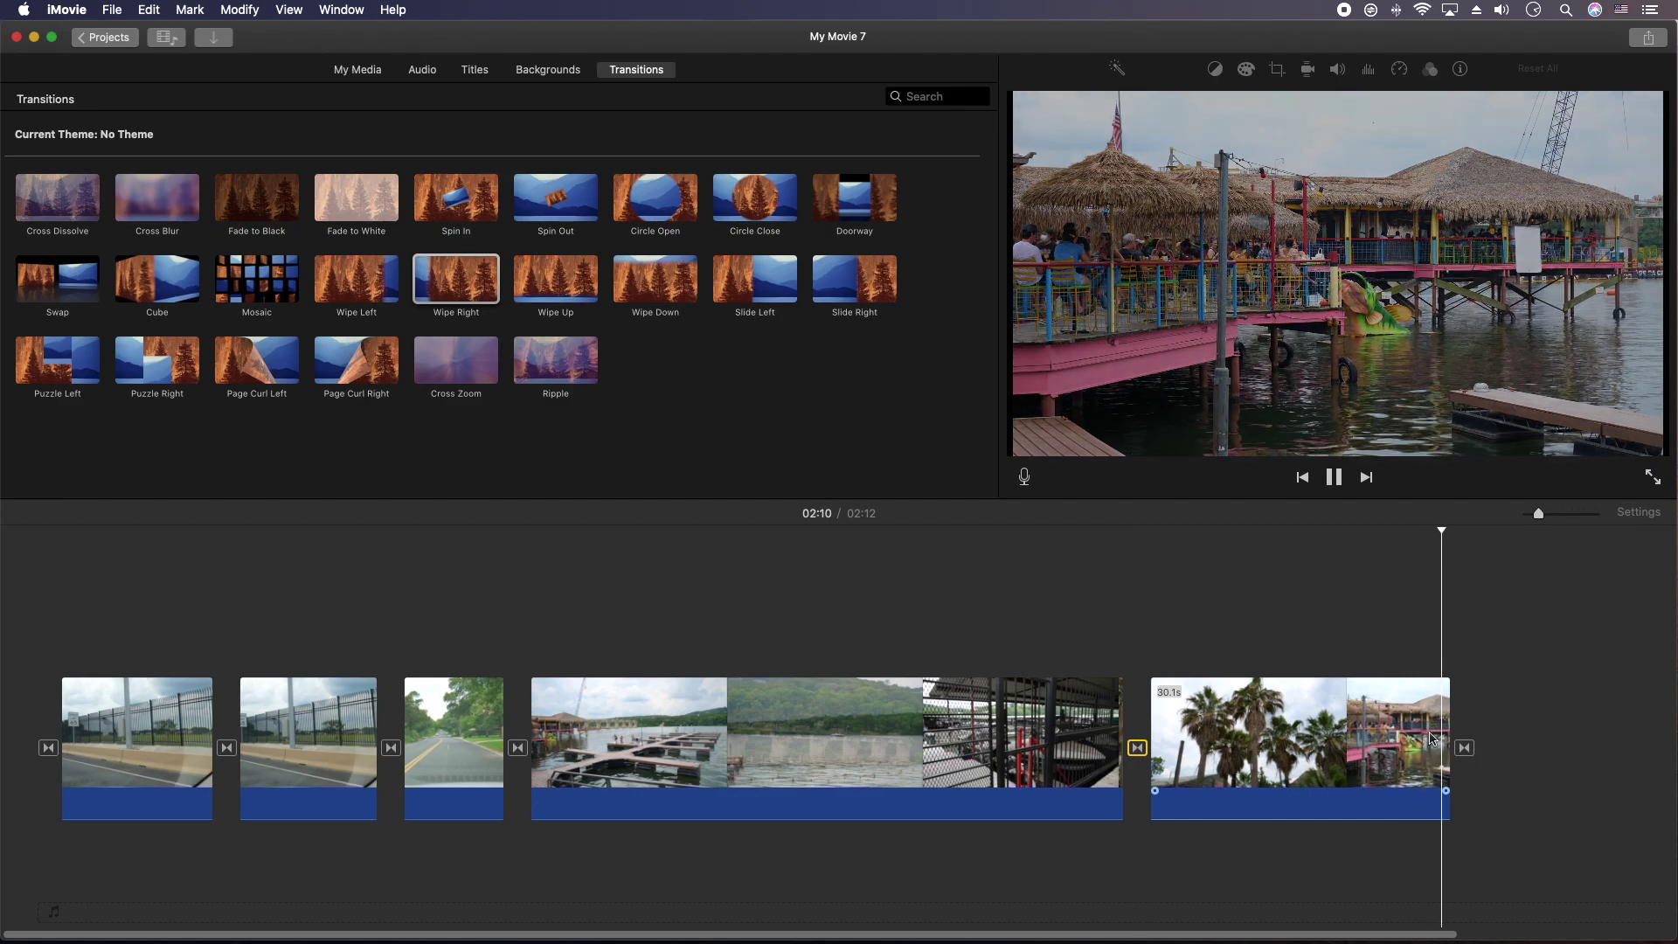
Delete the transition at the very beginning of the movie, before the first clip
{"action": "left_click", "coordinate": [670, 618]}
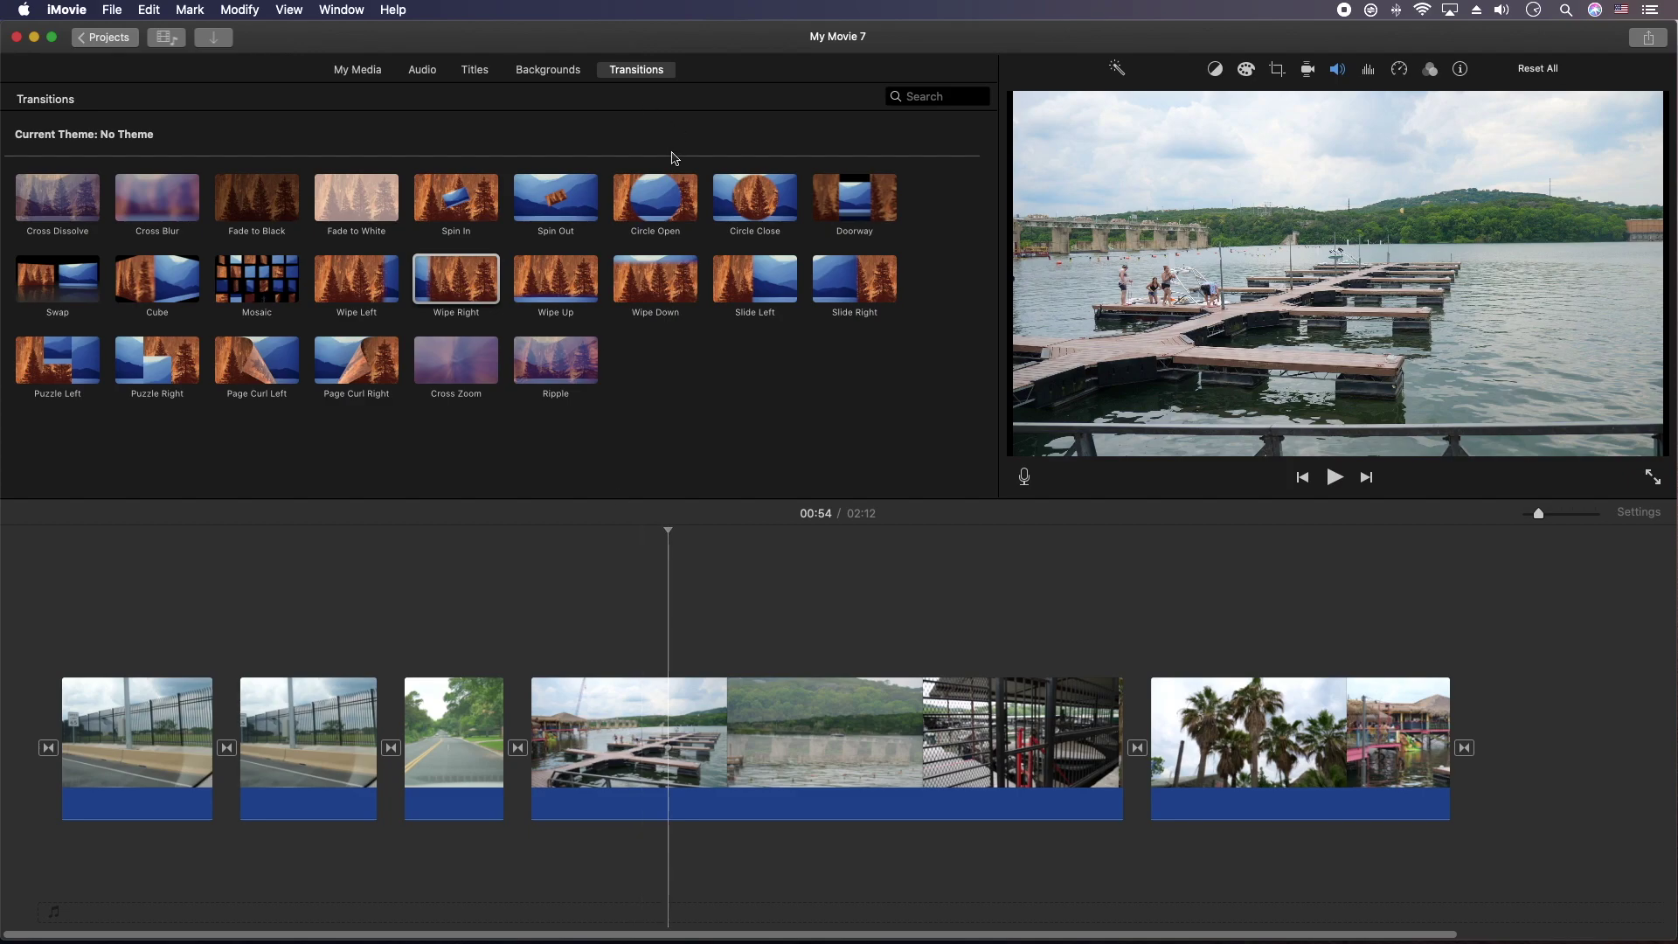
{"action": "left_click", "coordinate": [47, 748]}
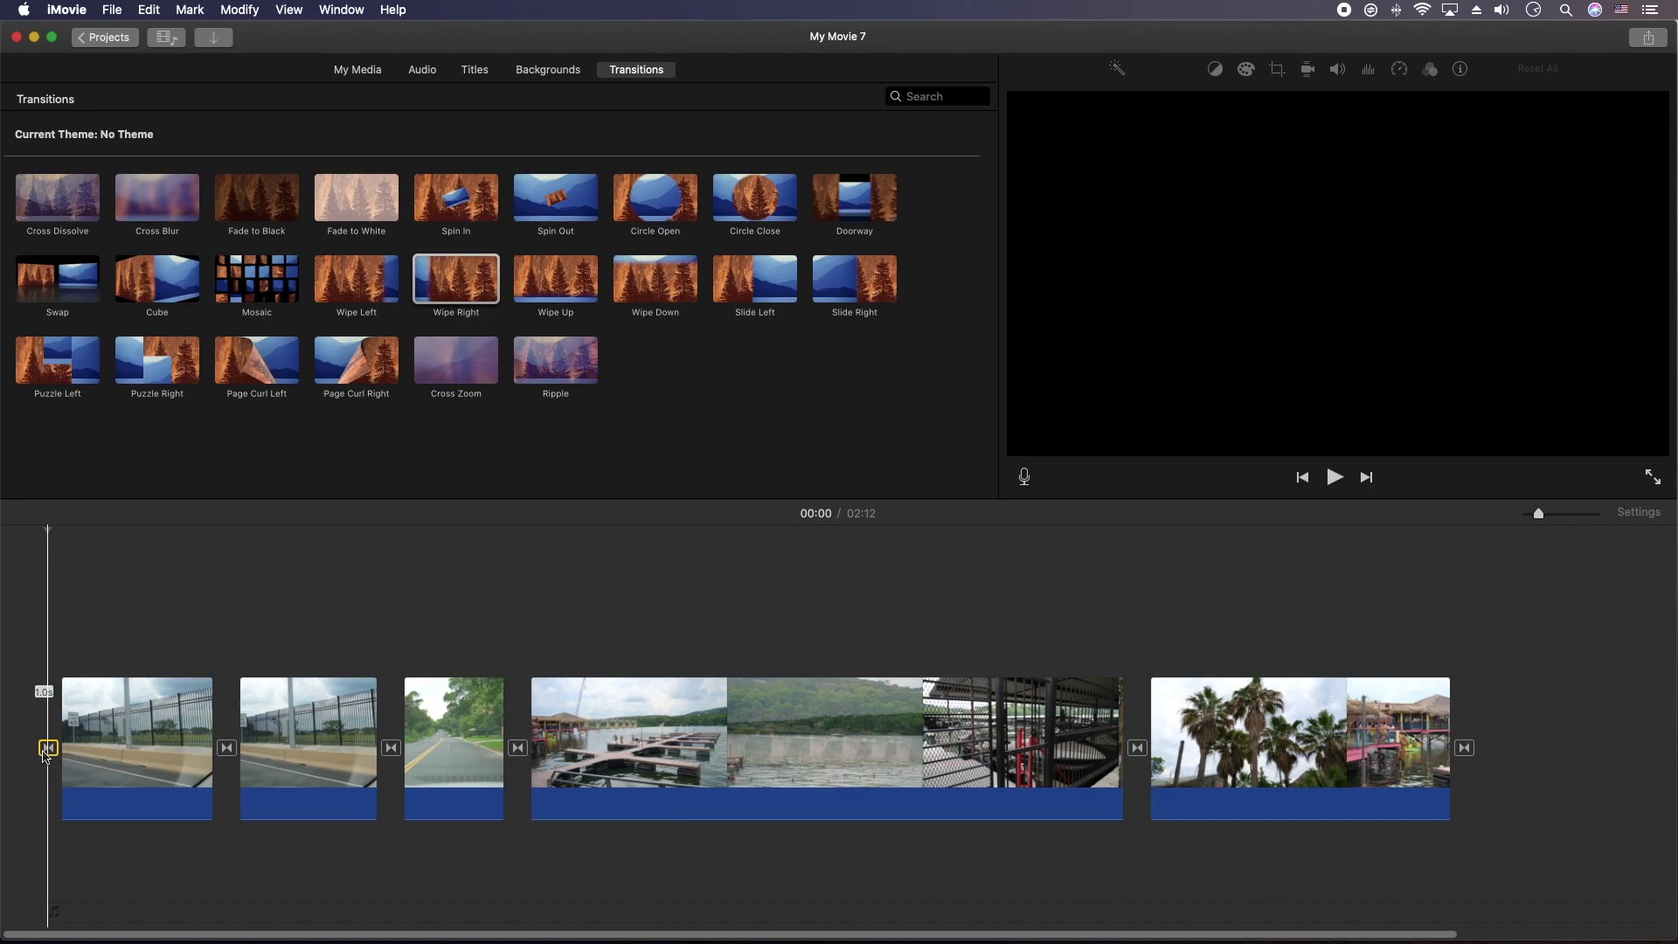
{"action": "key", "text": "Delete"}
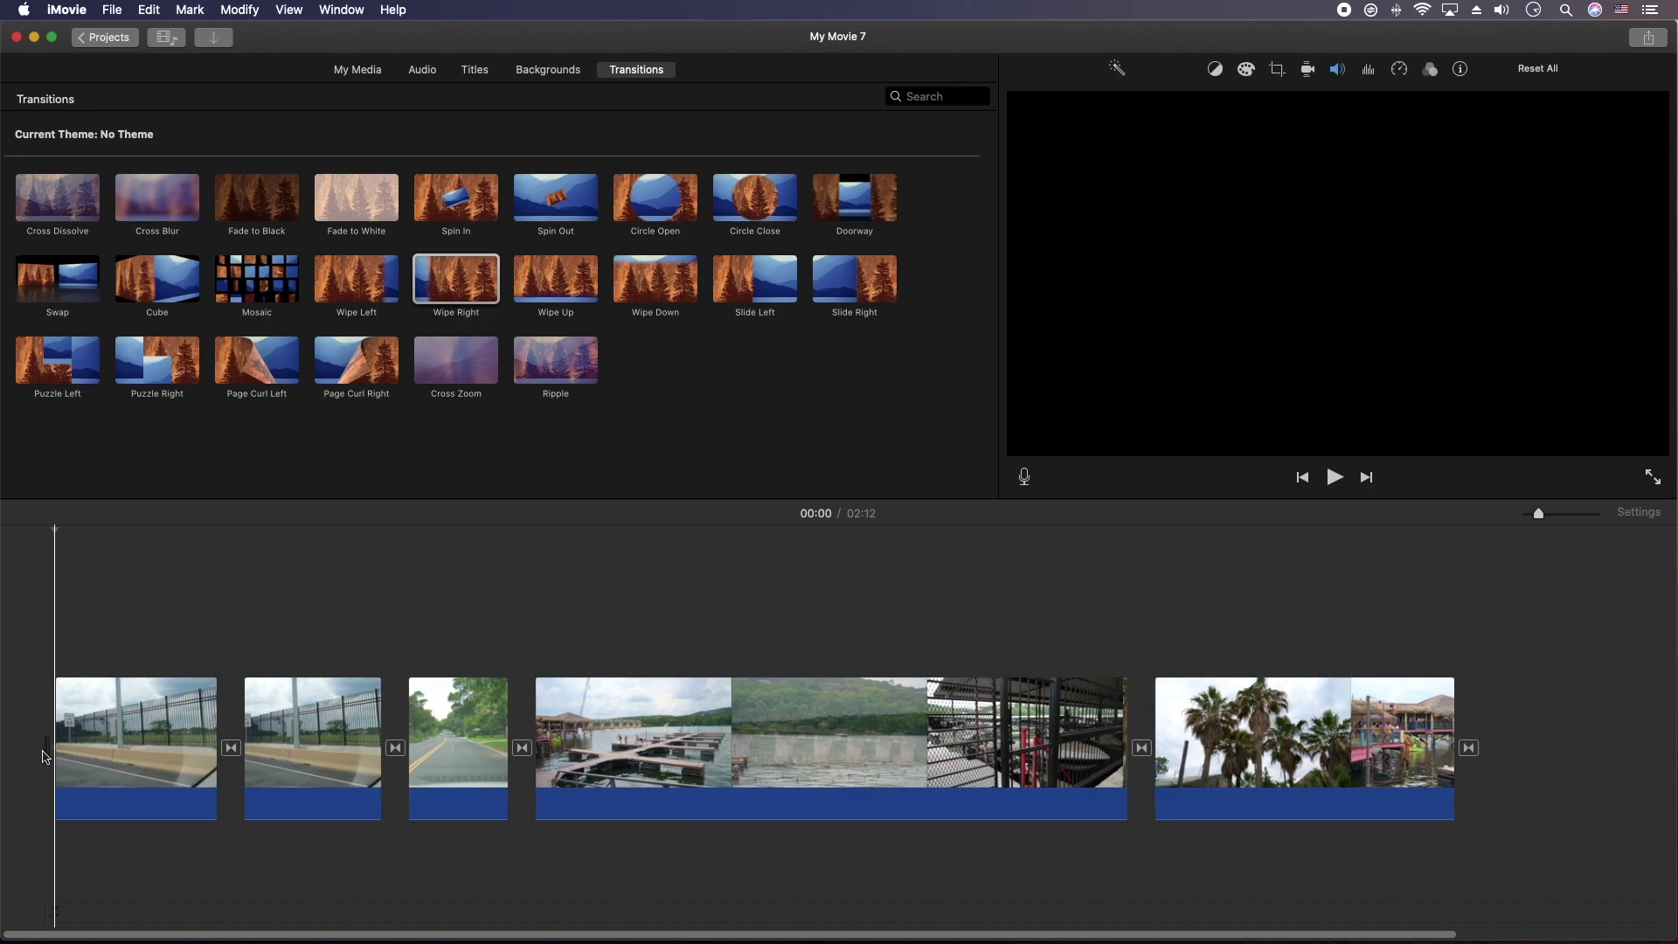
Select all five remaining transitions, between the clips and at the movie's end, and delete them together
{"action": "left_click", "coordinate": [243, 600]}
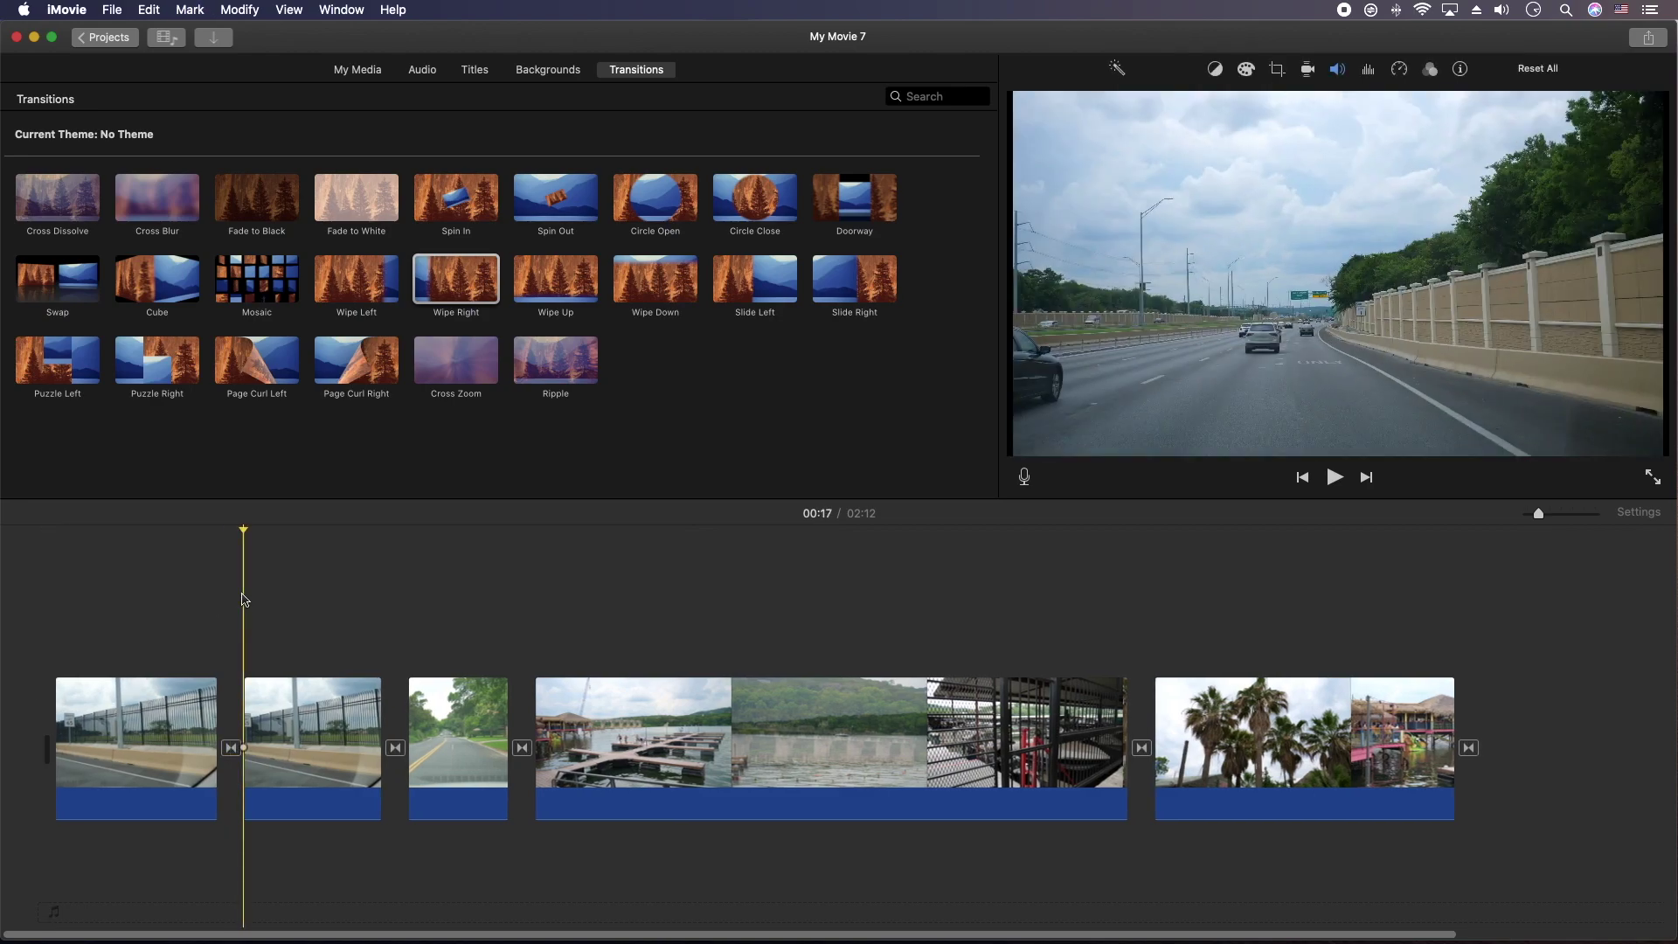
{"action": "left_click", "coordinate": [231, 749]}
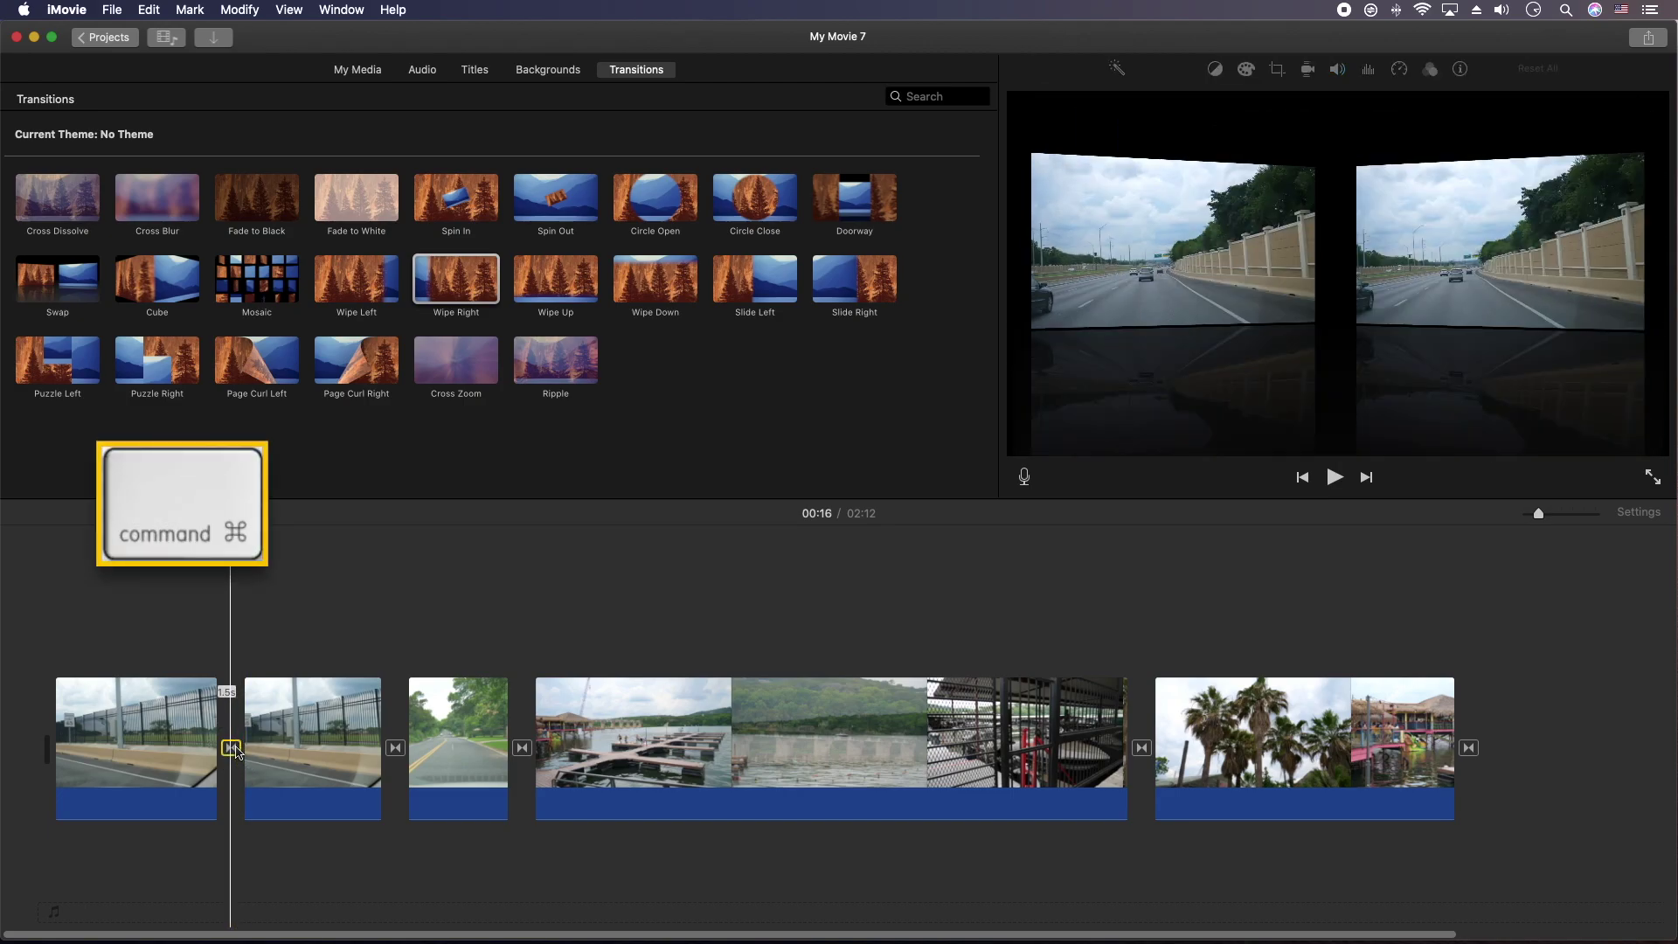
{"action": "left_click", "coordinate": [395, 748], "text": "super"}
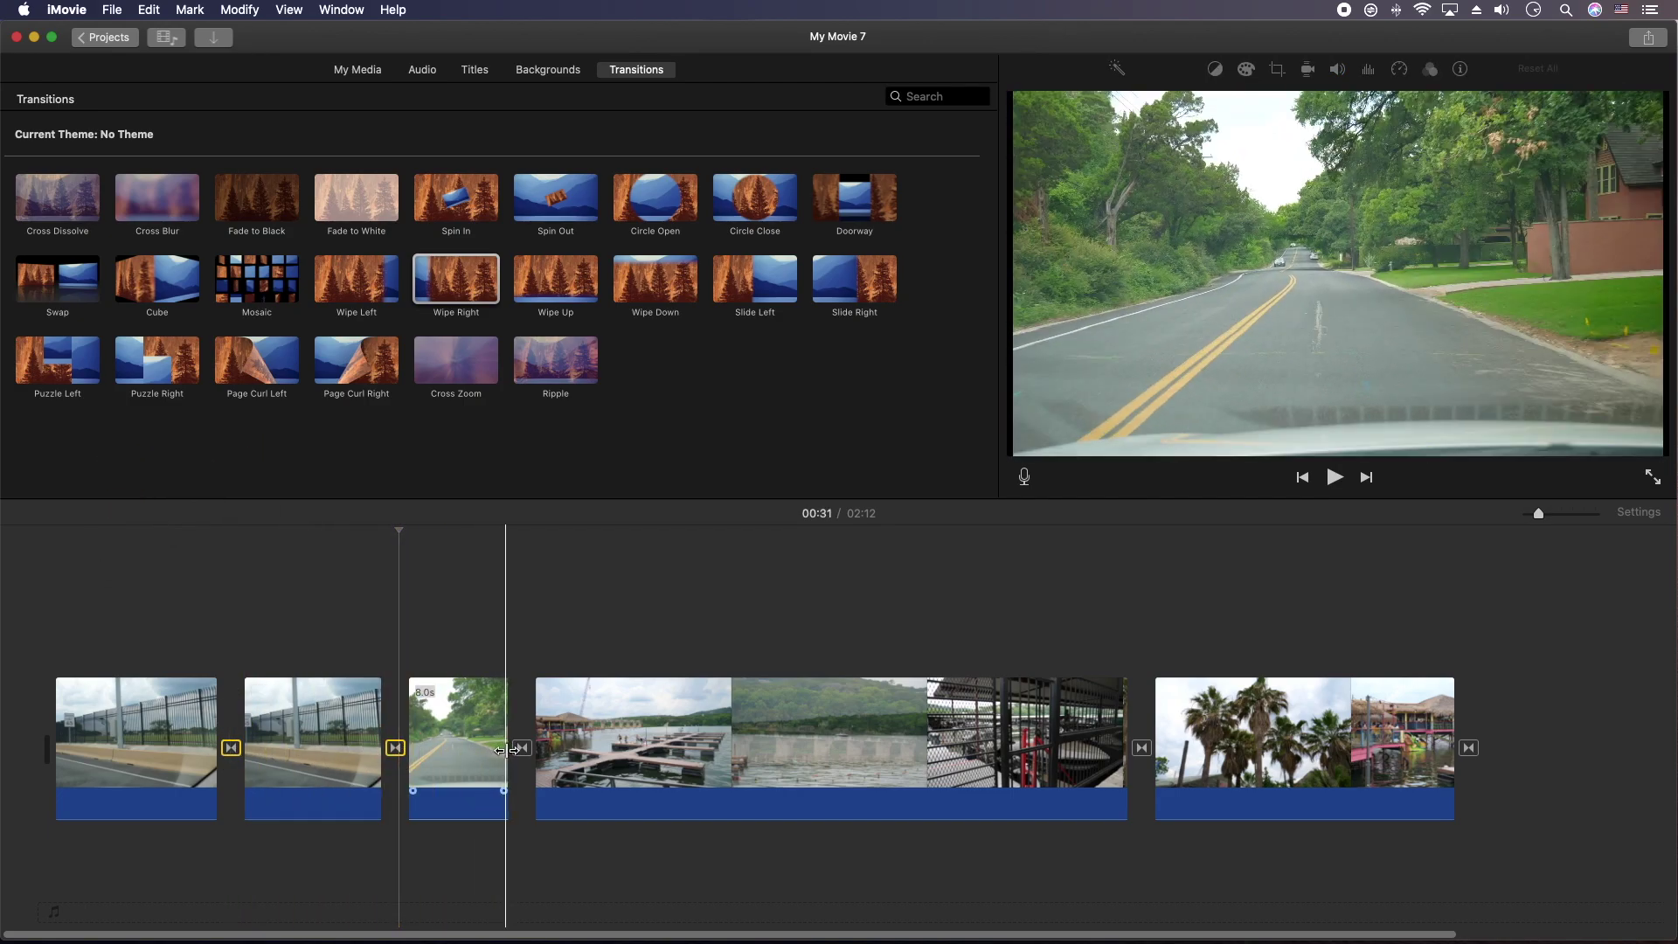
{"action": "left_click", "coordinate": [522, 748], "text": "super"}
{"action": "left_click", "coordinate": [1142, 749], "text": "super"}
{"action": "left_click", "coordinate": [1468, 749], "text": "super"}
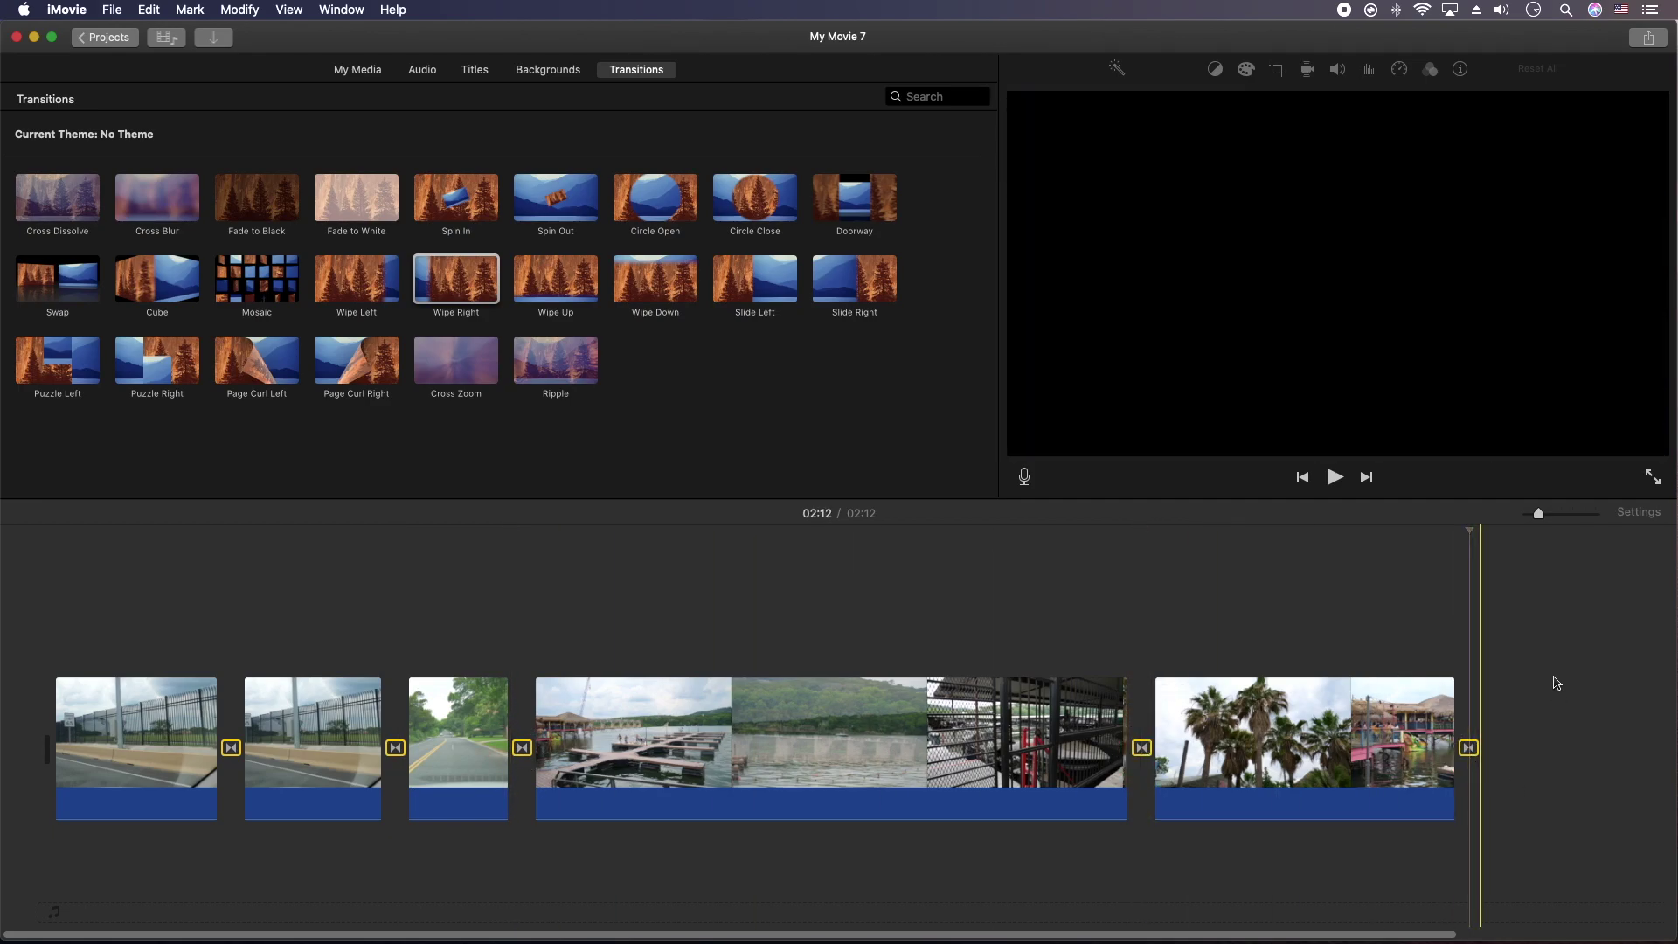
{"action": "key", "text": "Delete"}
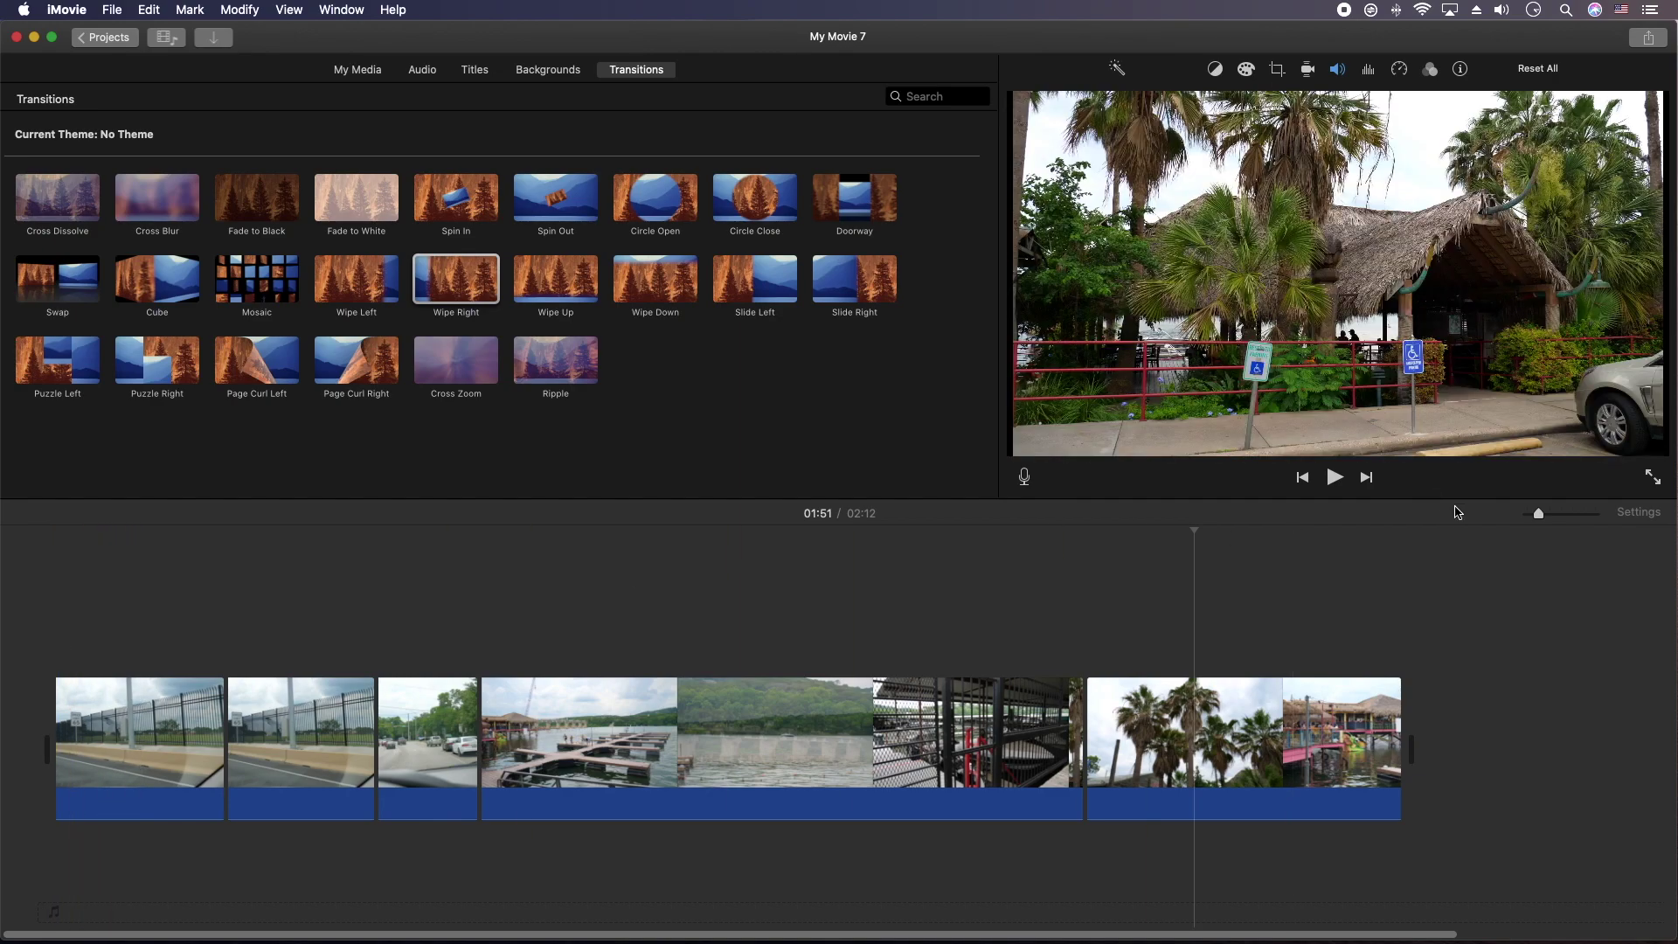
Enable Fade in from black and Fade out to black in the project settings
{"action": "left_click", "coordinate": [1636, 516]}
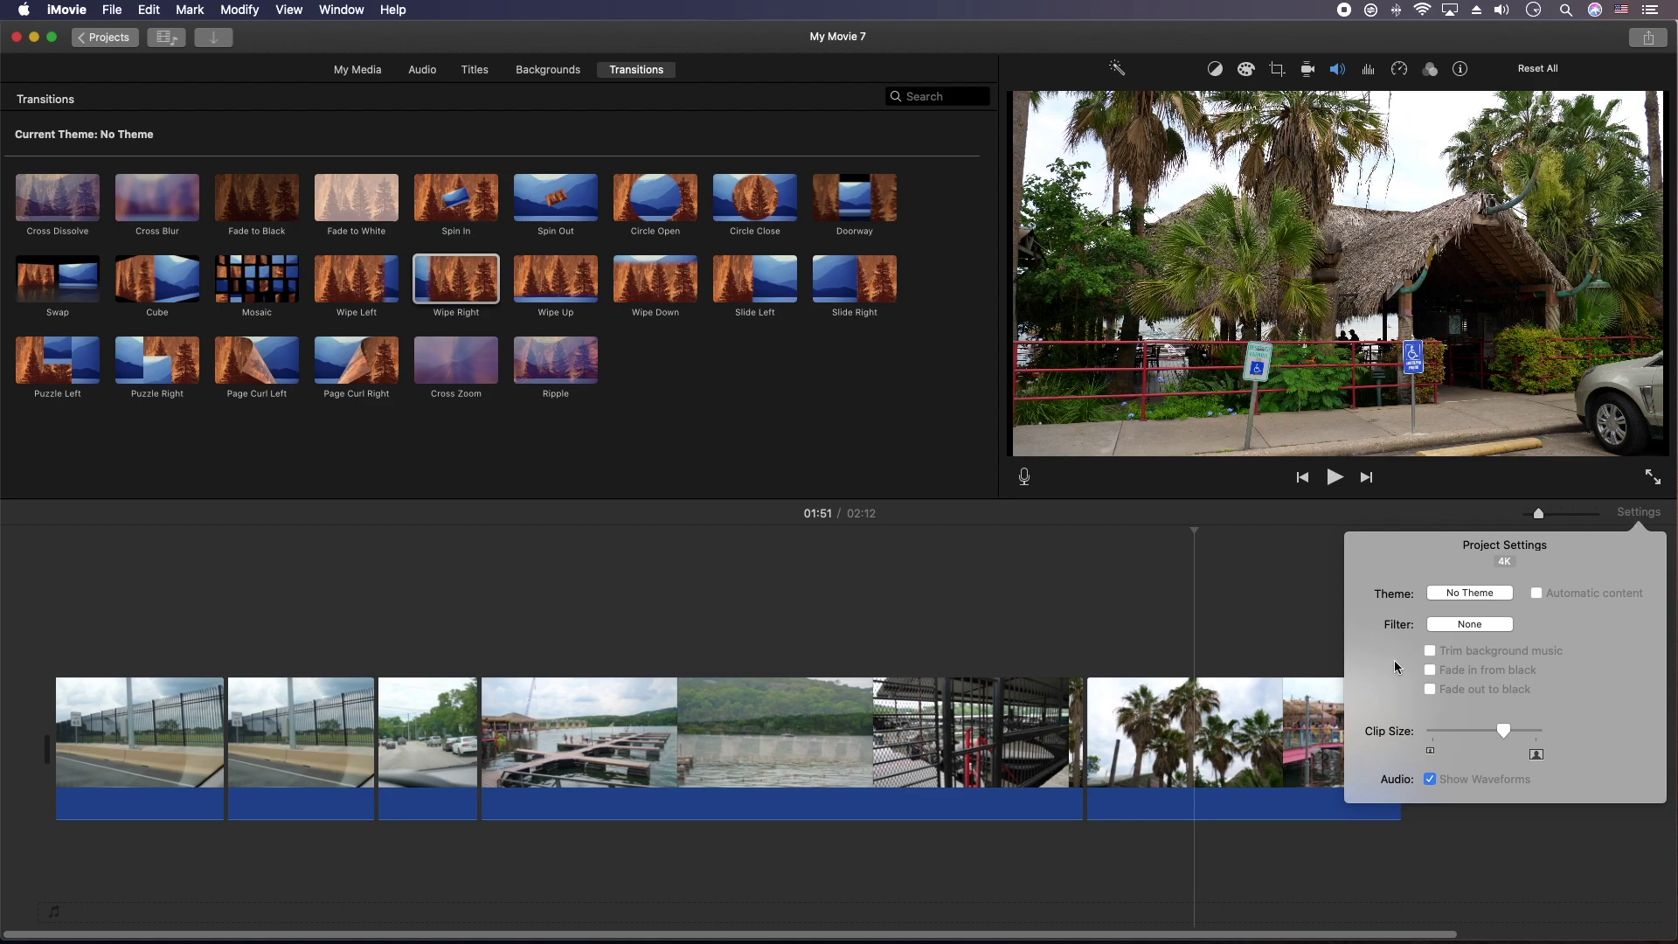
{"action": "left_click", "coordinate": [1431, 670]}
{"action": "left_click", "coordinate": [1431, 690]}
Play the start and the last seconds of the movie to check the fades from and to black
{"action": "left_click", "coordinate": [41, 612]}
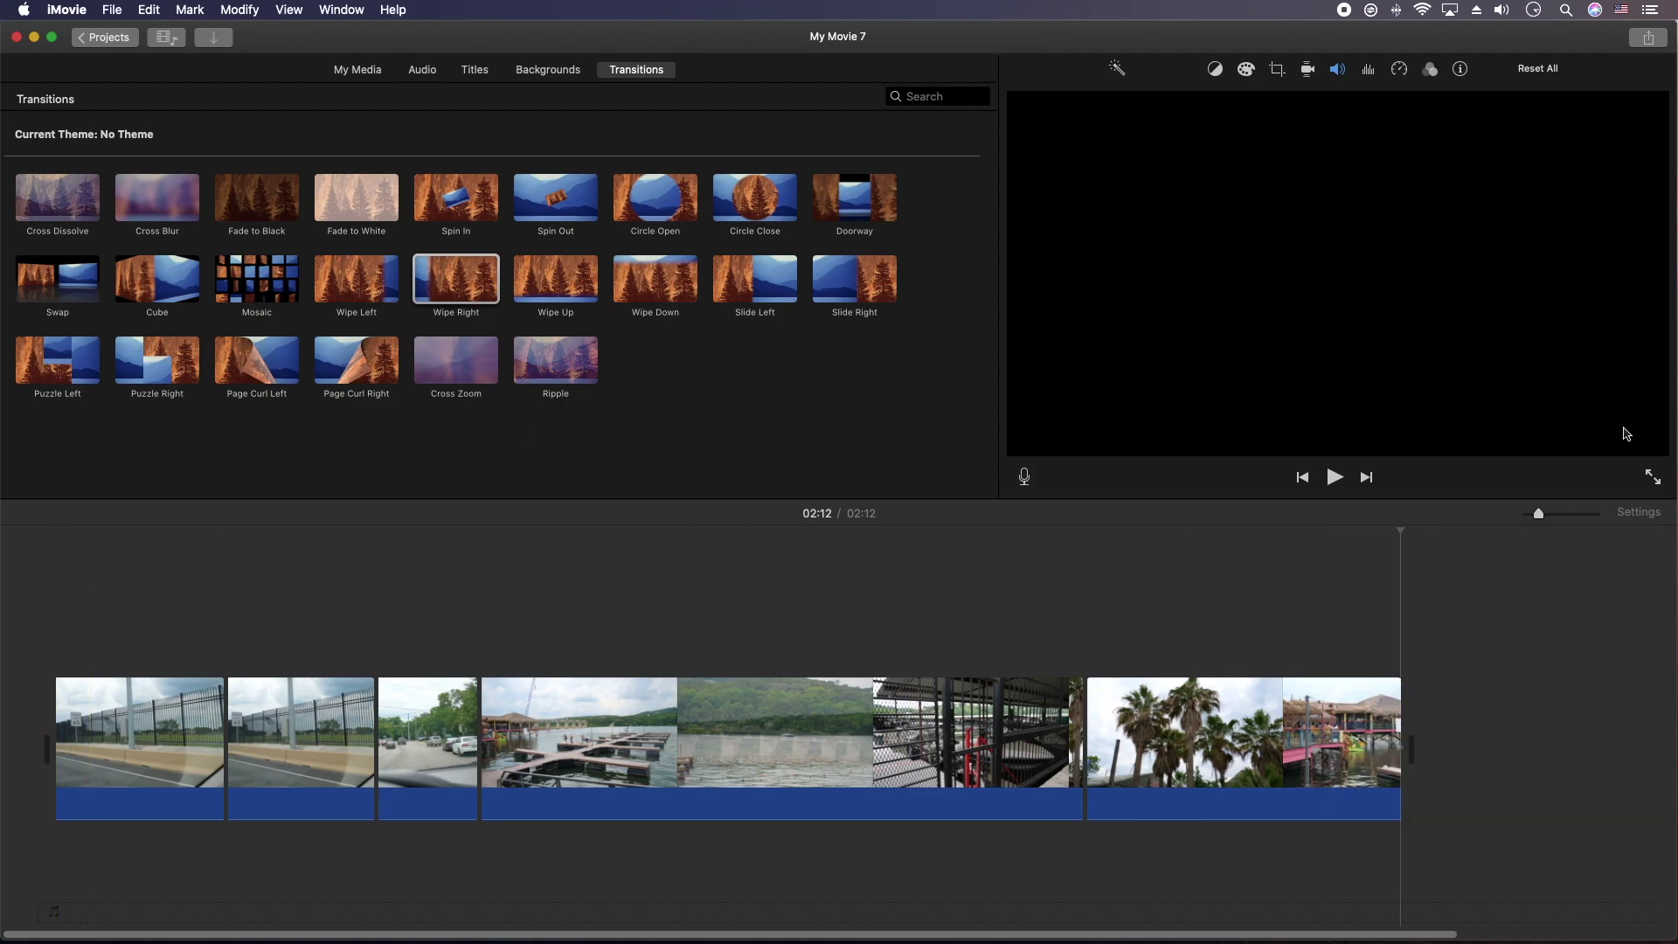
{"action": "left_click", "coordinate": [1376, 625]}
{"action": "key", "text": "space"}
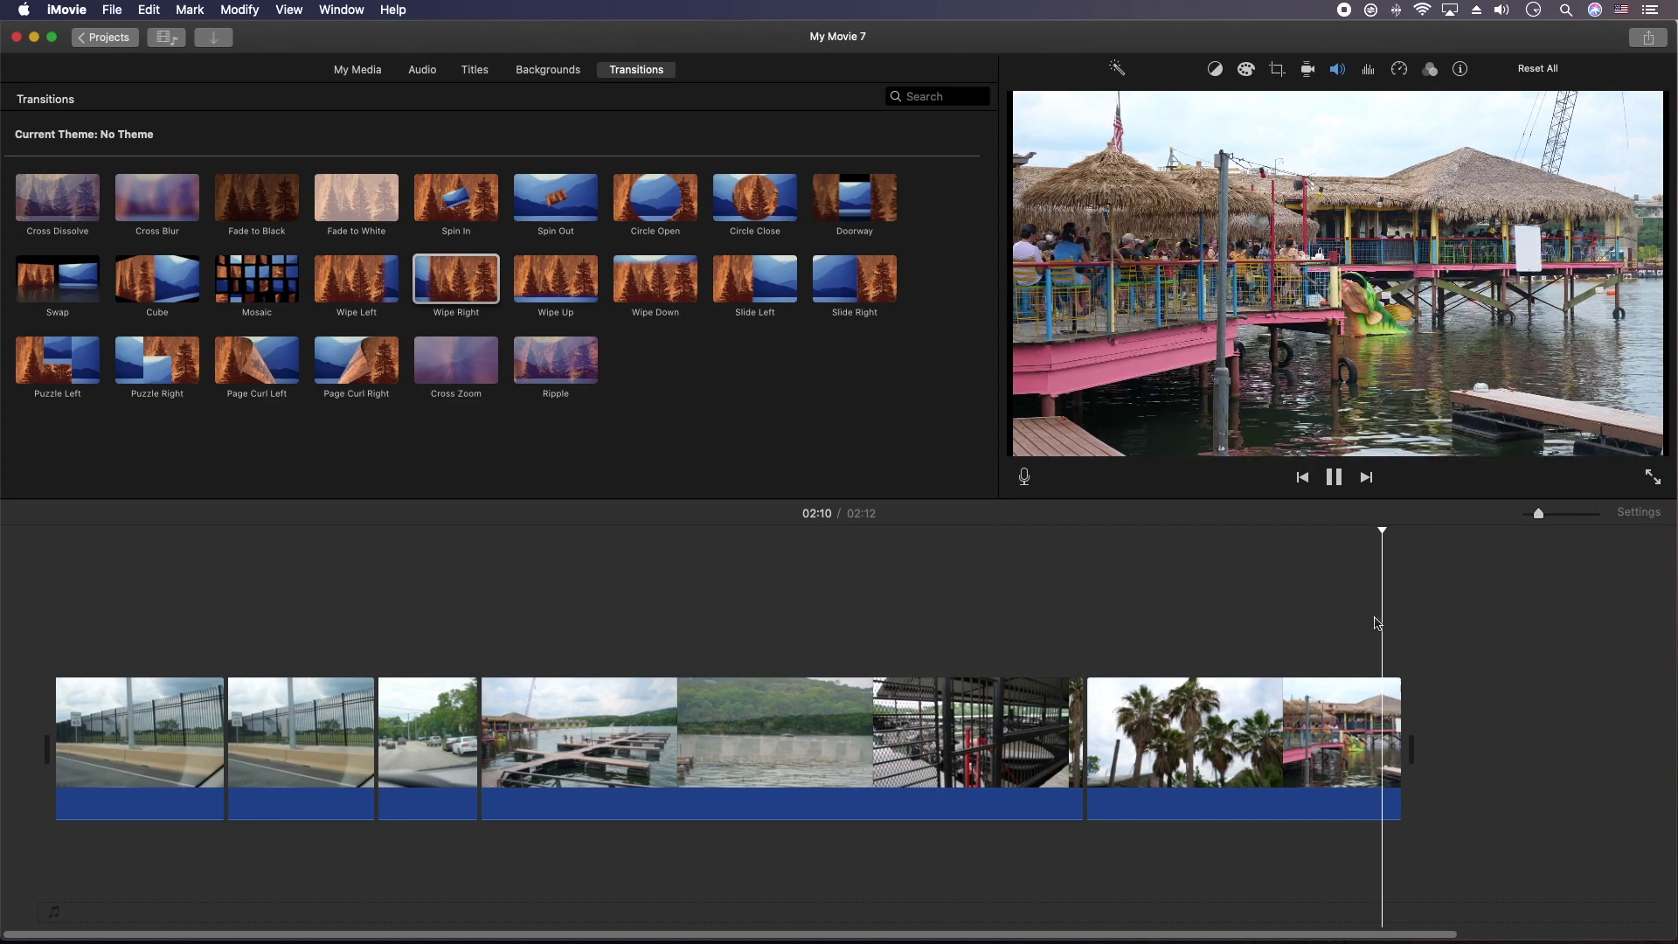